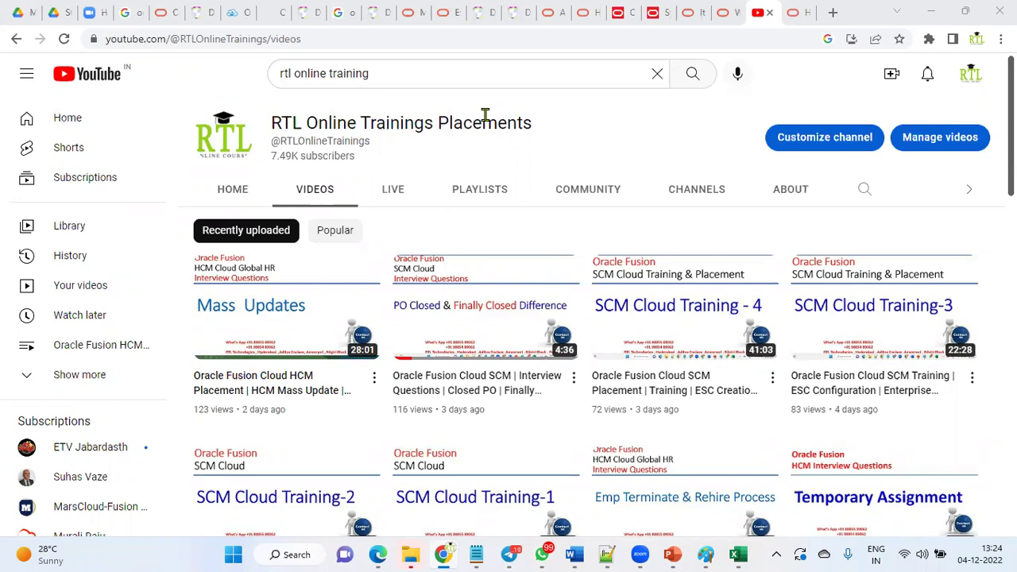
Step: Open the HCM Security Profiles page of the Implementing Payroll for Mexico guide and close the older-release notice
click(799, 12)
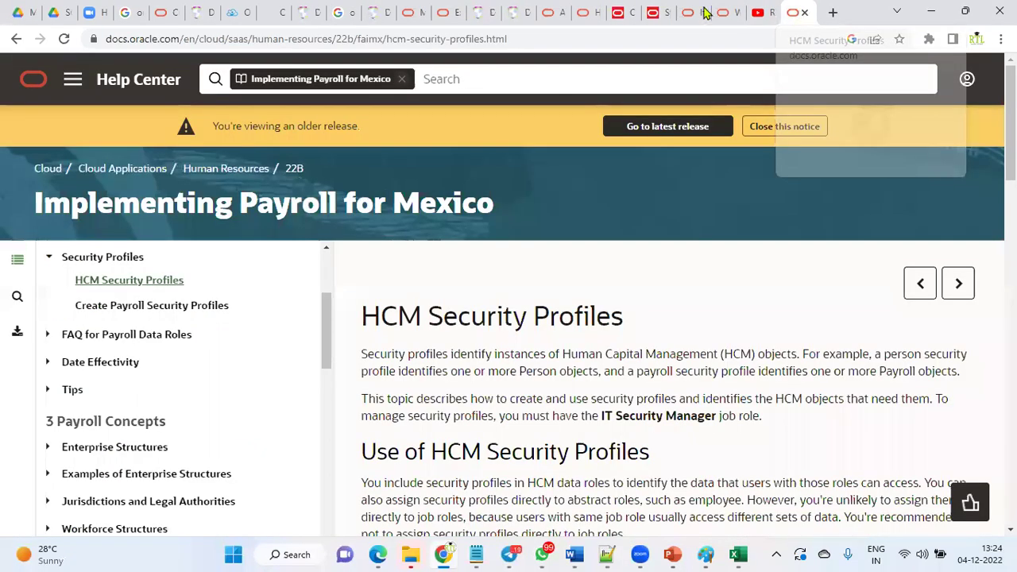
drag(362, 316, 636, 320)
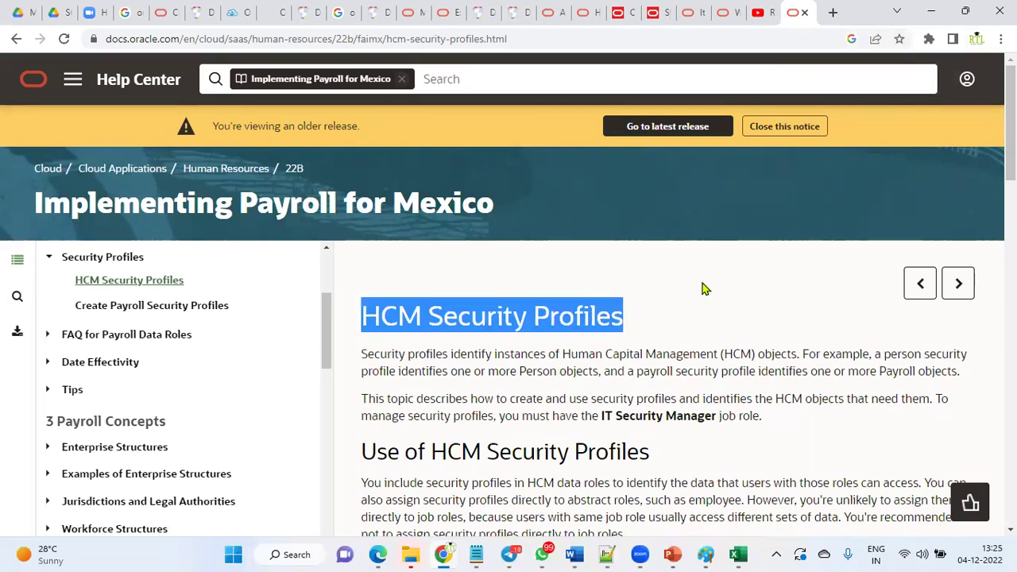
click(784, 127)
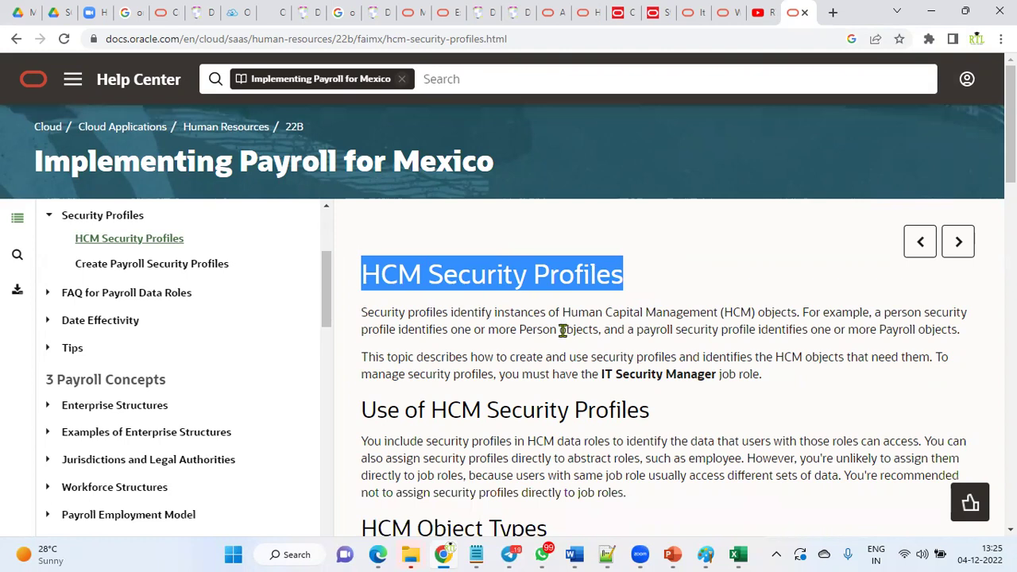
Step: Examine the HCM Object Types section for the objects that security profiles can be created for
scroll(560, 330, down, 5)
drag(395, 220, 463, 240)
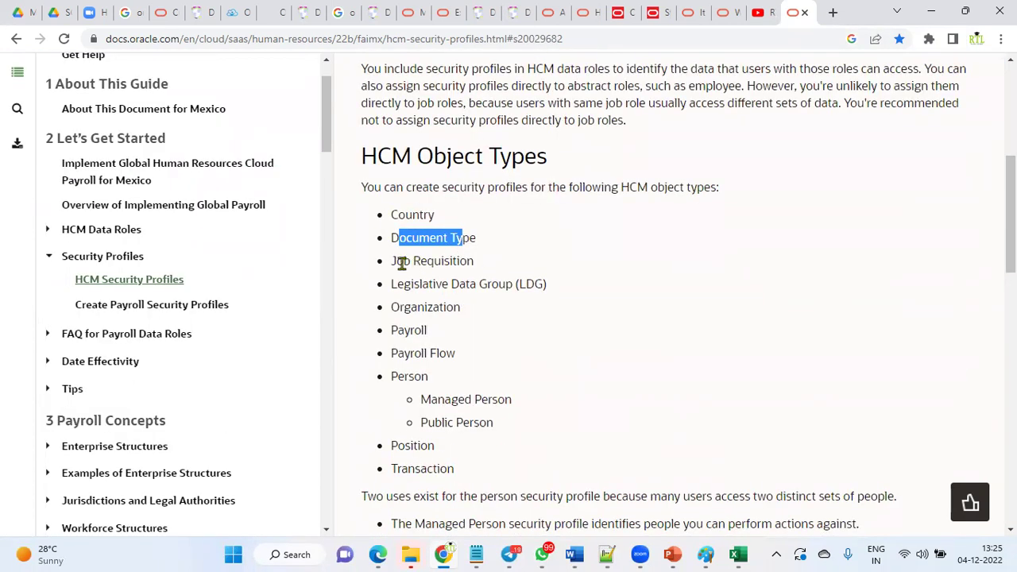
drag(396, 261, 474, 262)
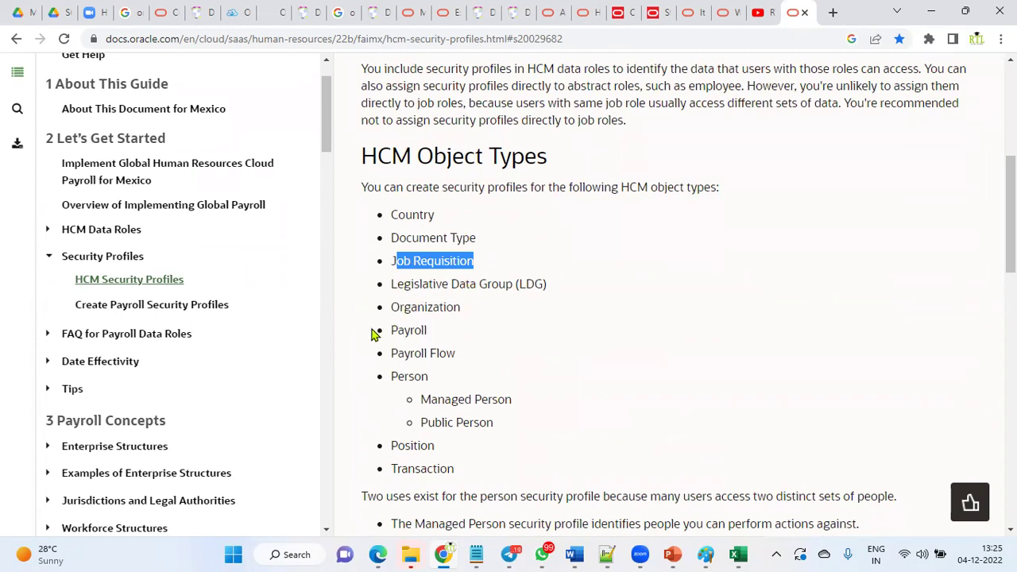
click(397, 310)
drag(397, 310, 467, 318)
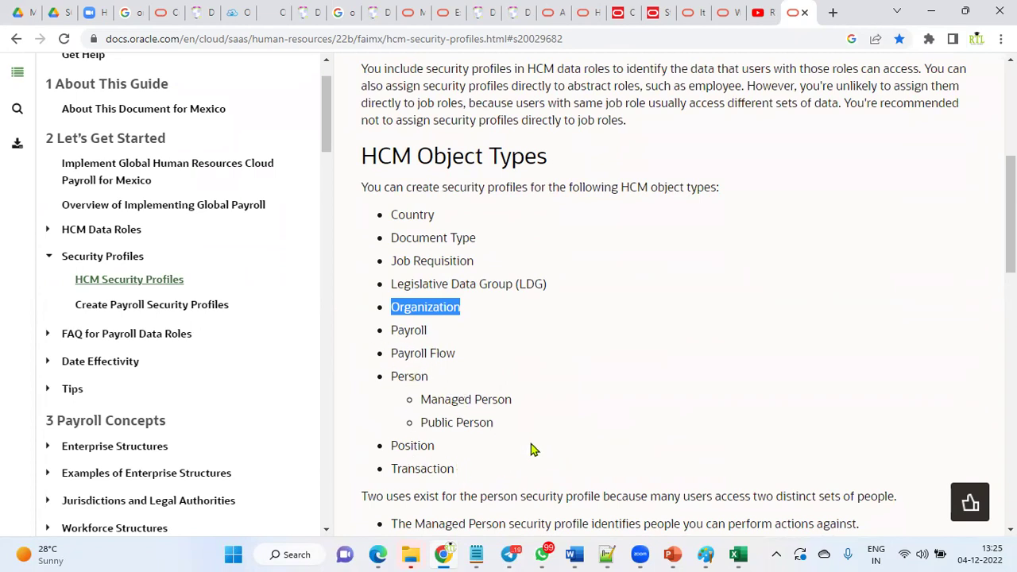
click(517, 308)
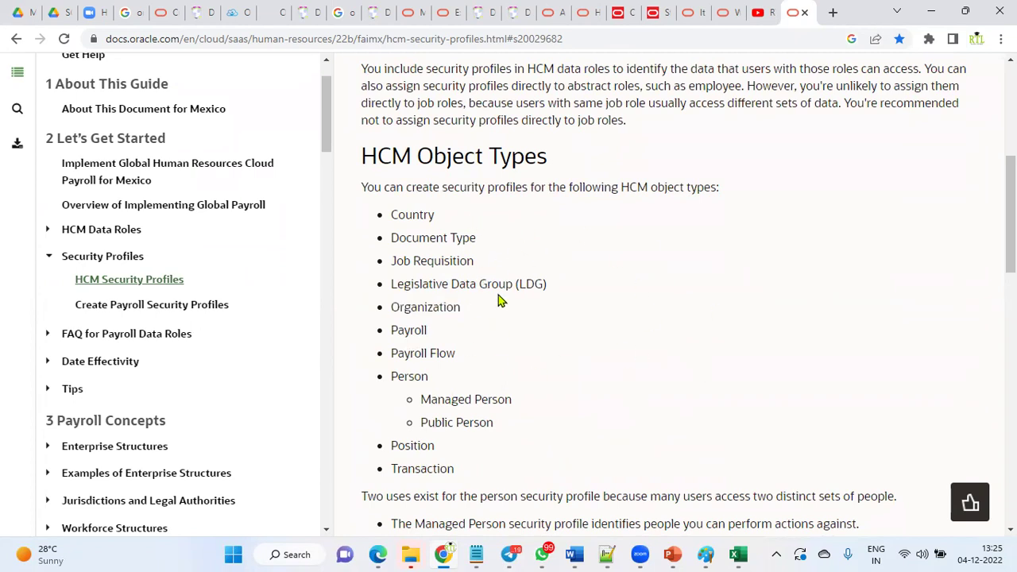
drag(391, 214, 547, 477)
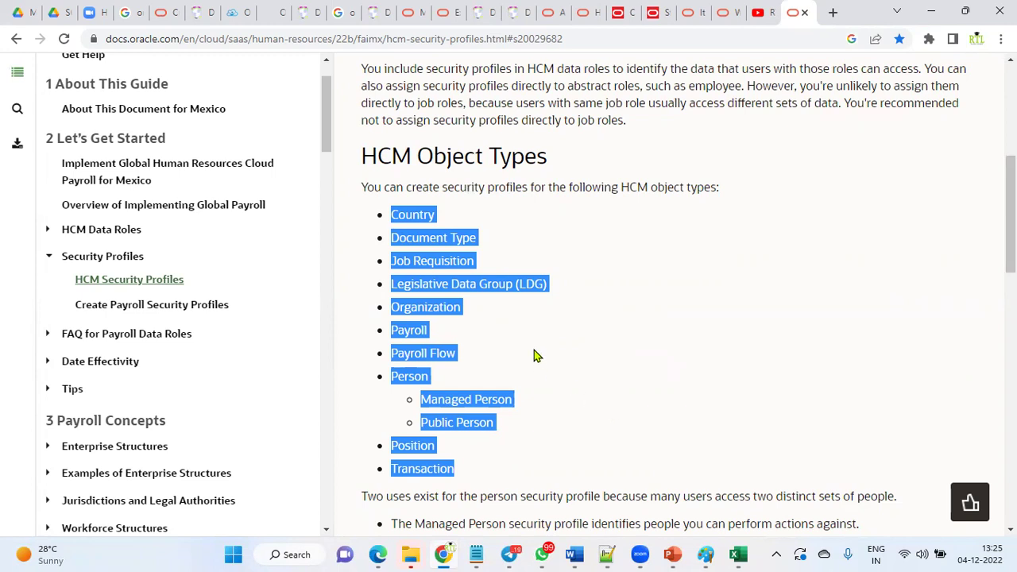
click(461, 234)
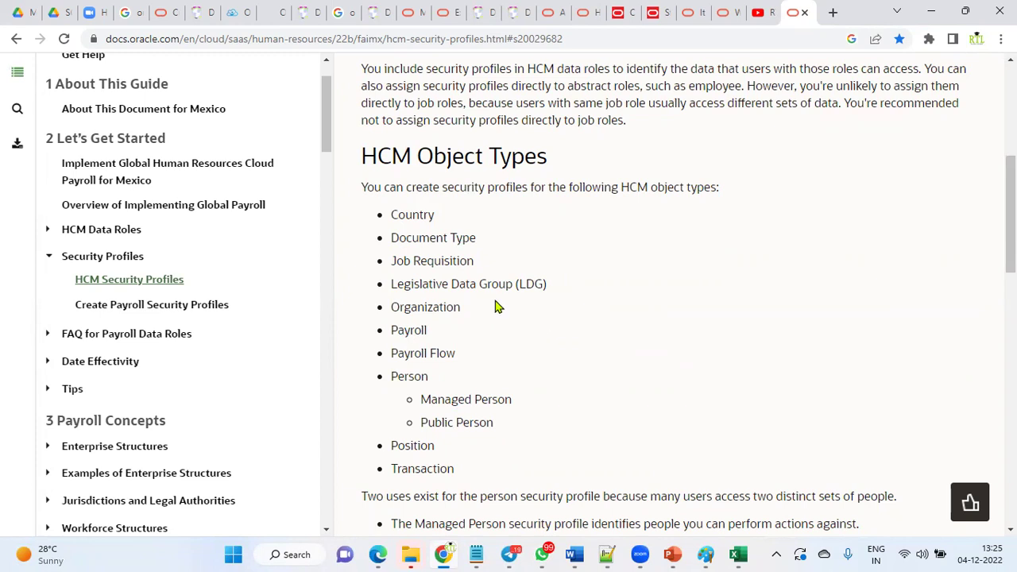
drag(443, 188, 531, 187)
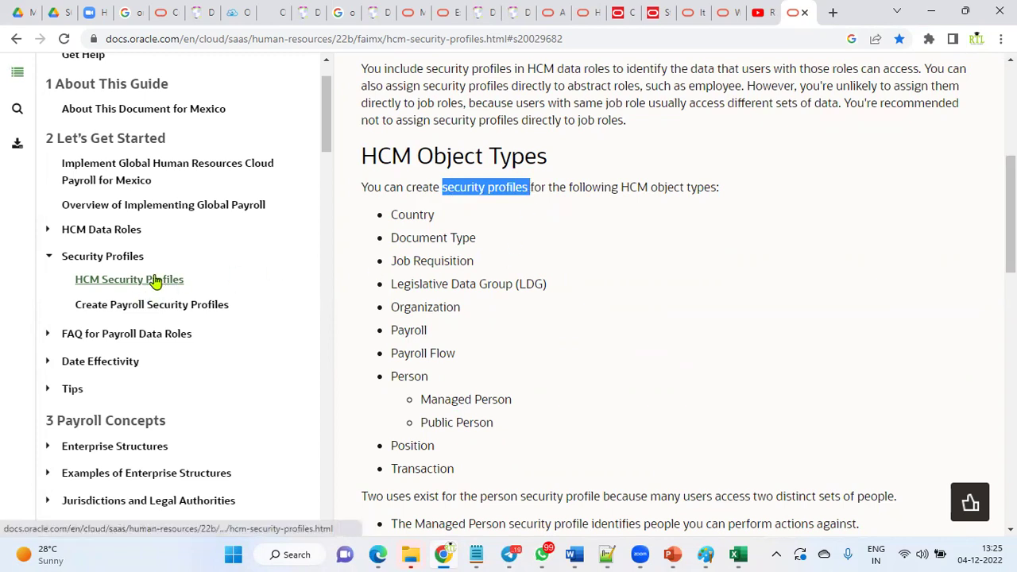
Step: Expand the HCM Data Roles topics in the guide's contents and examine the Person entry among the object types
click(49, 230)
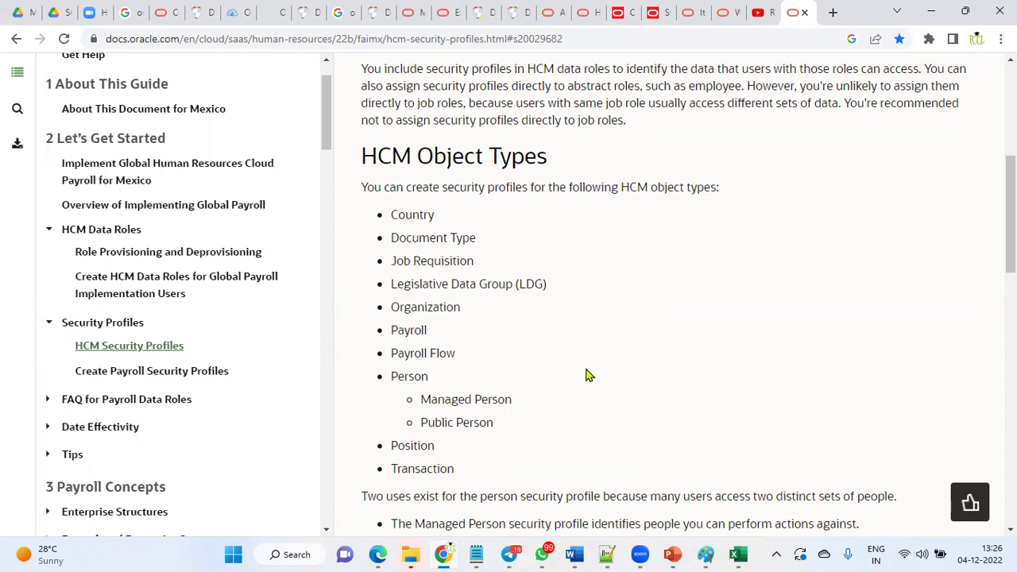
drag(390, 215, 525, 465)
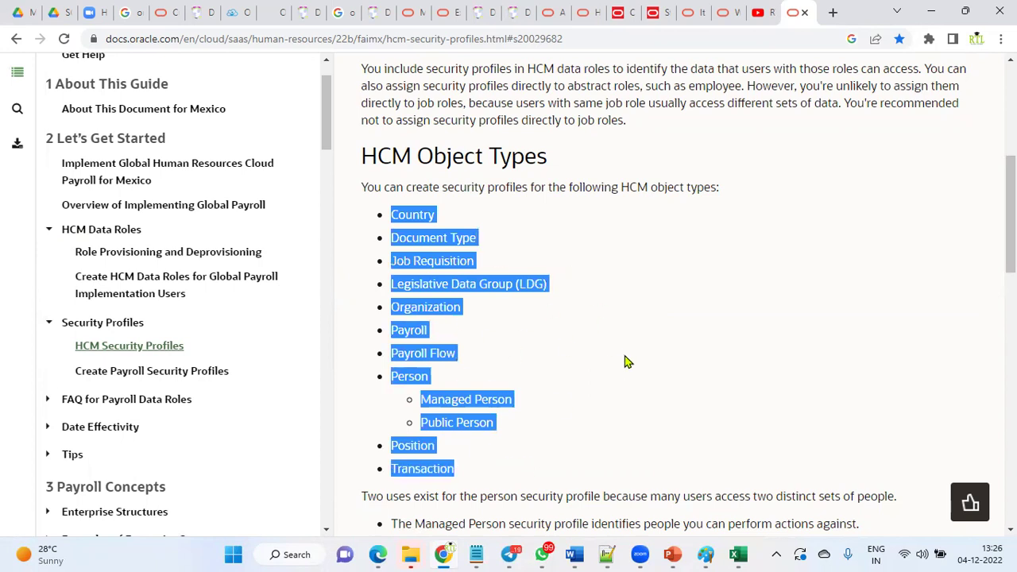
click(523, 347)
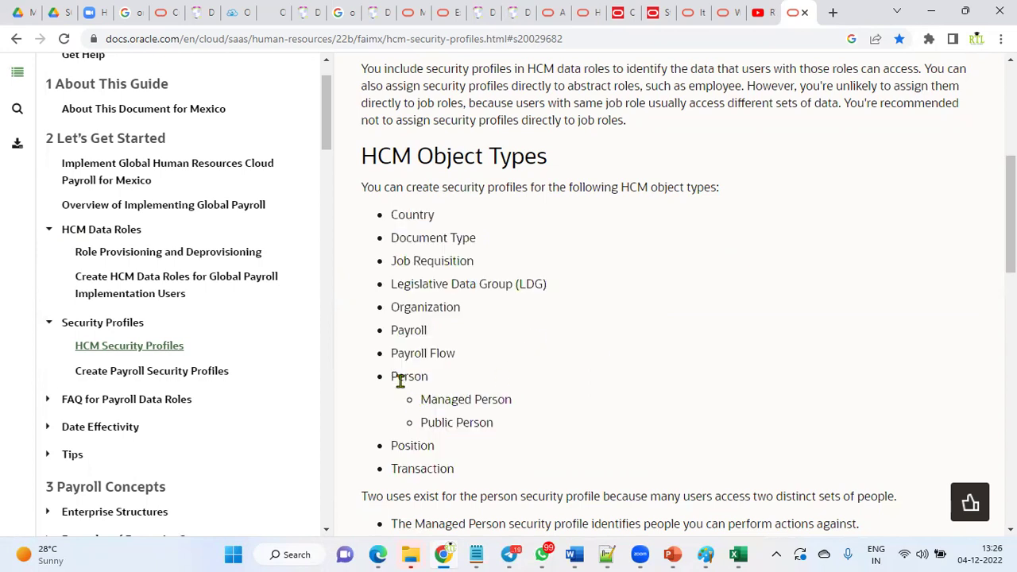
drag(390, 377, 436, 381)
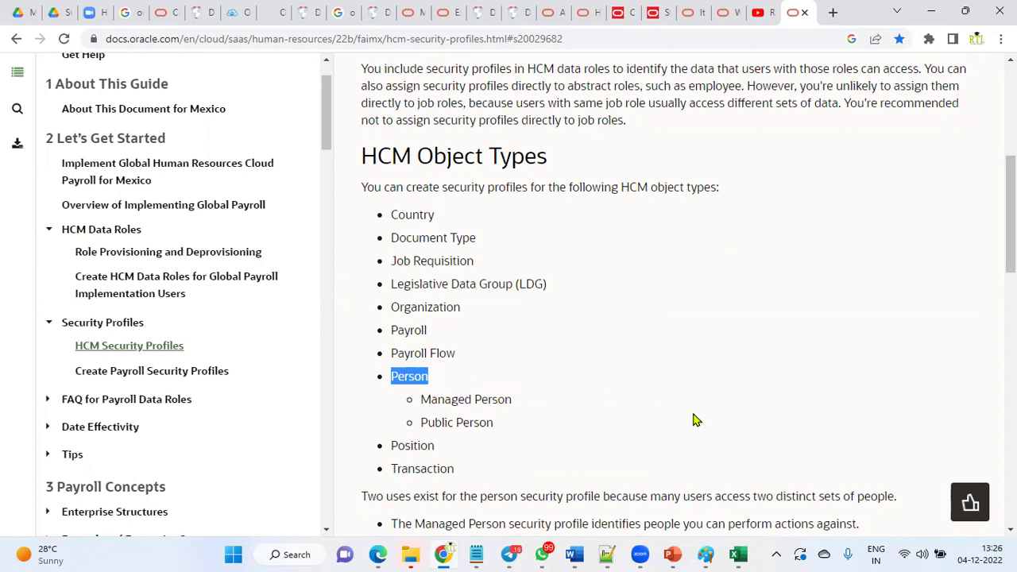
Step: Switch to Oracle Fusion Cloud in Edge, shown full screen, and open the Compensation Management setup page
mouse_move(403, 553)
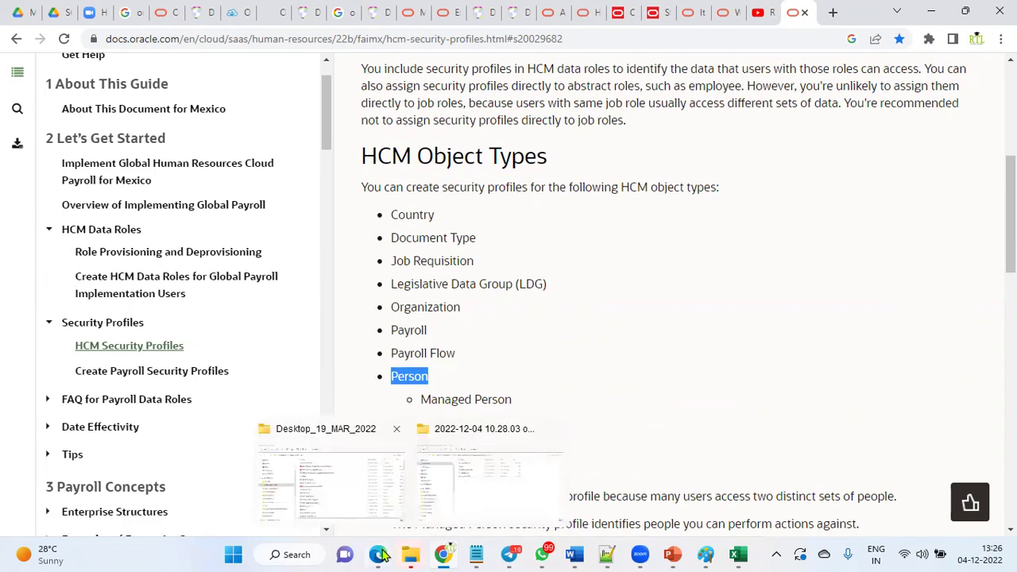
click(390, 554)
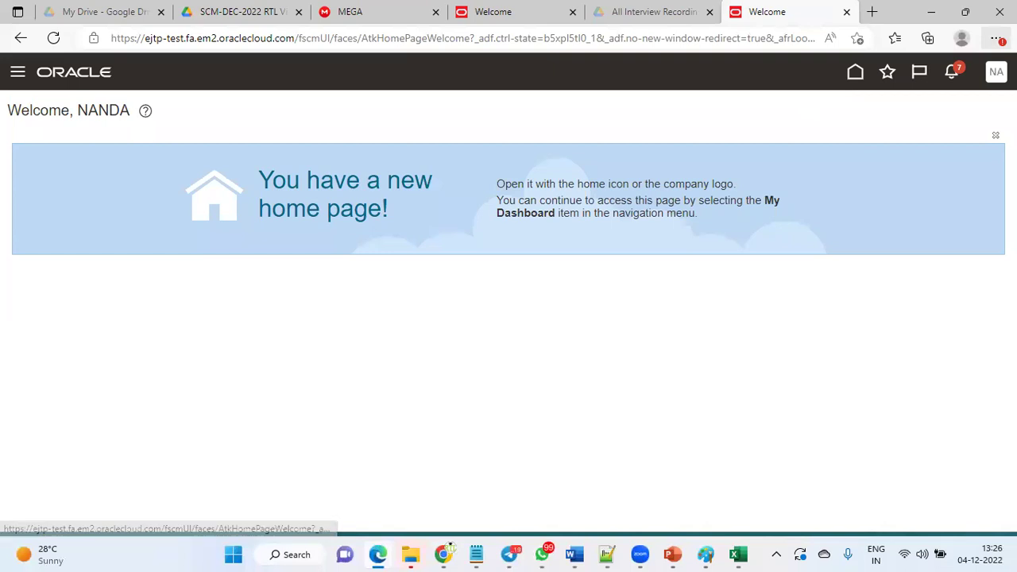
click(996, 38)
click(965, 118)
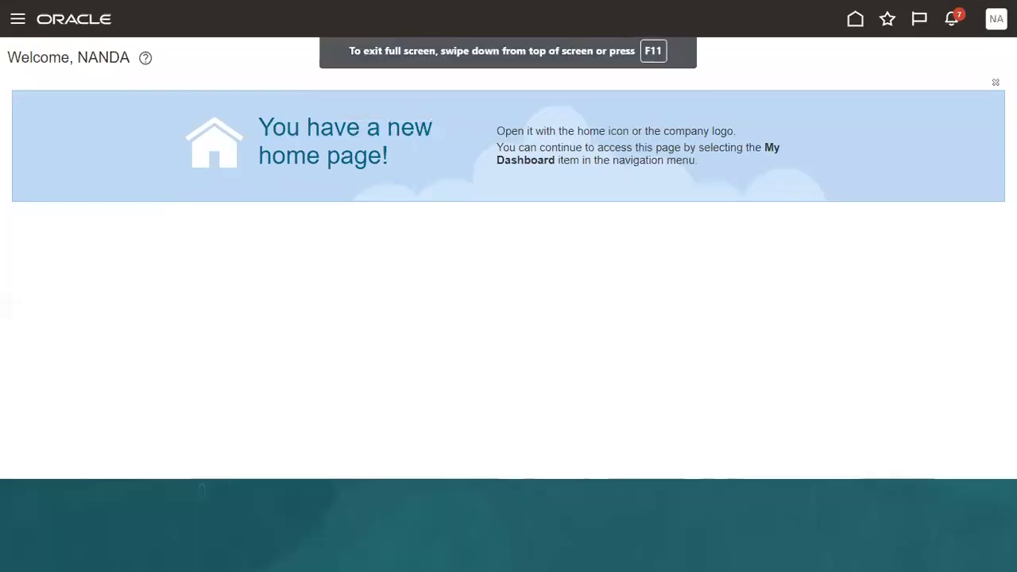
click(751, 247)
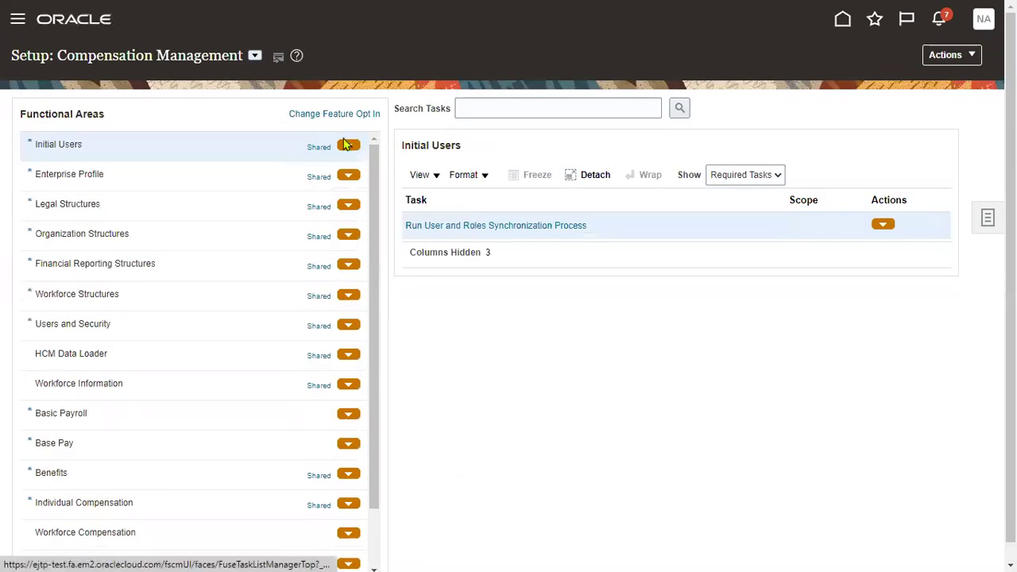
Step: Find the Manage Person Security Profile task by searching for "person secu" and start creating a new profile
click(513, 109)
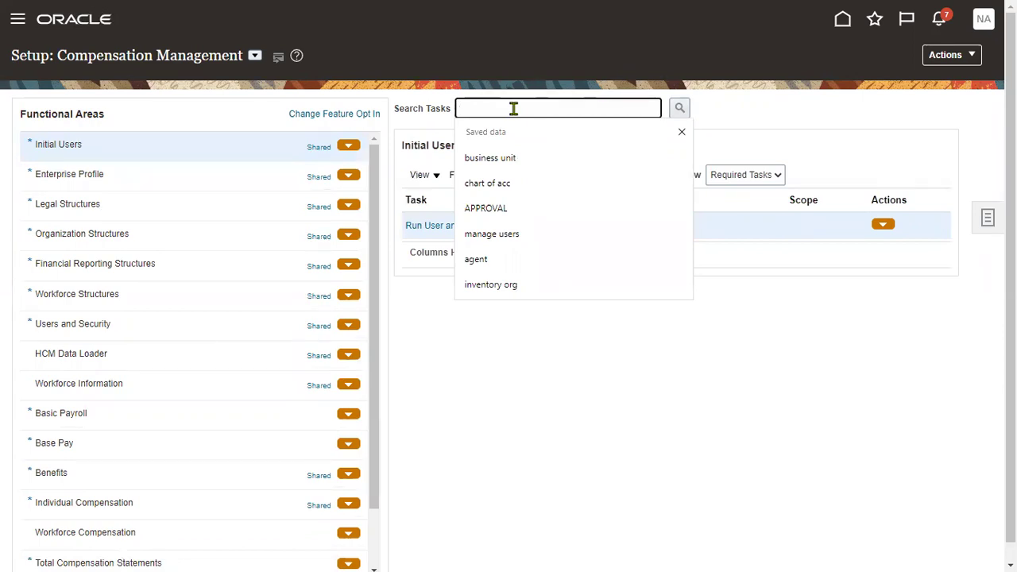
text(person secu)
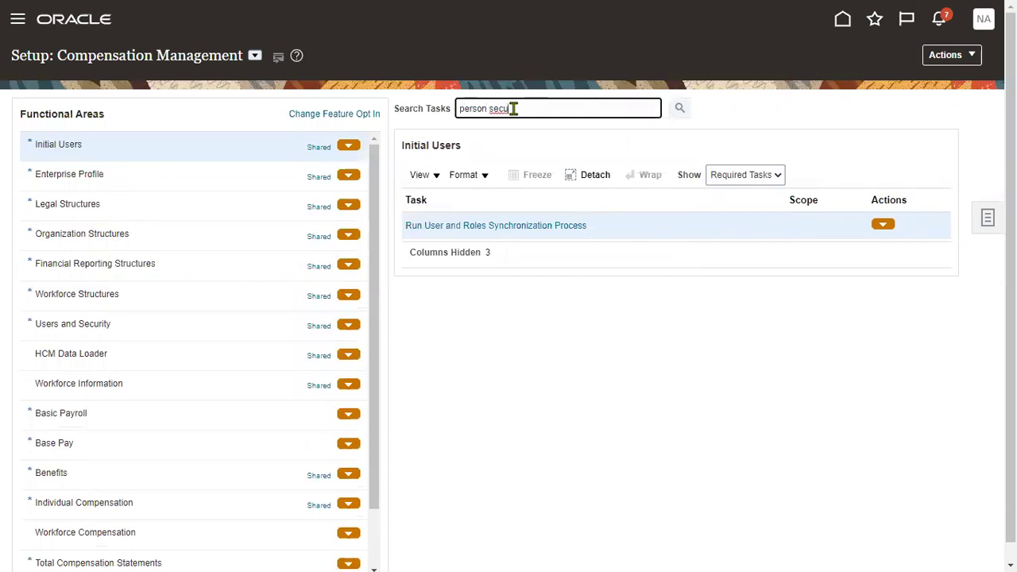
key(Return)
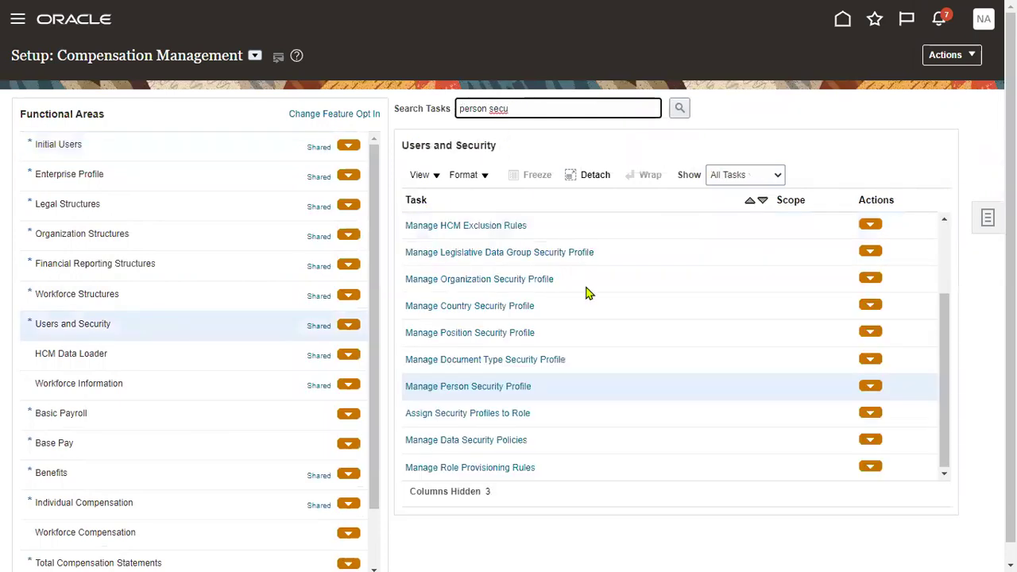
click(512, 389)
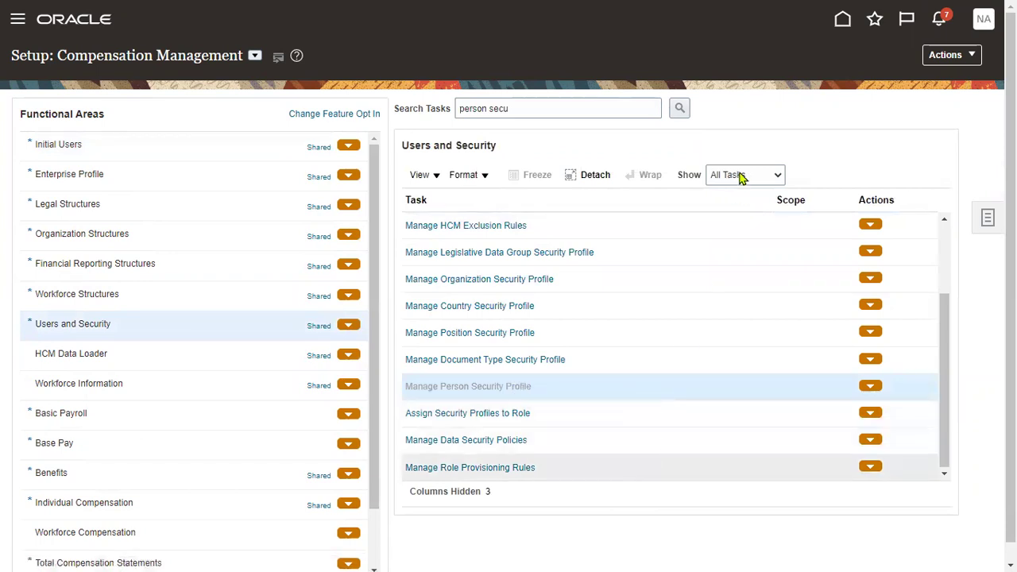
click(162, 256)
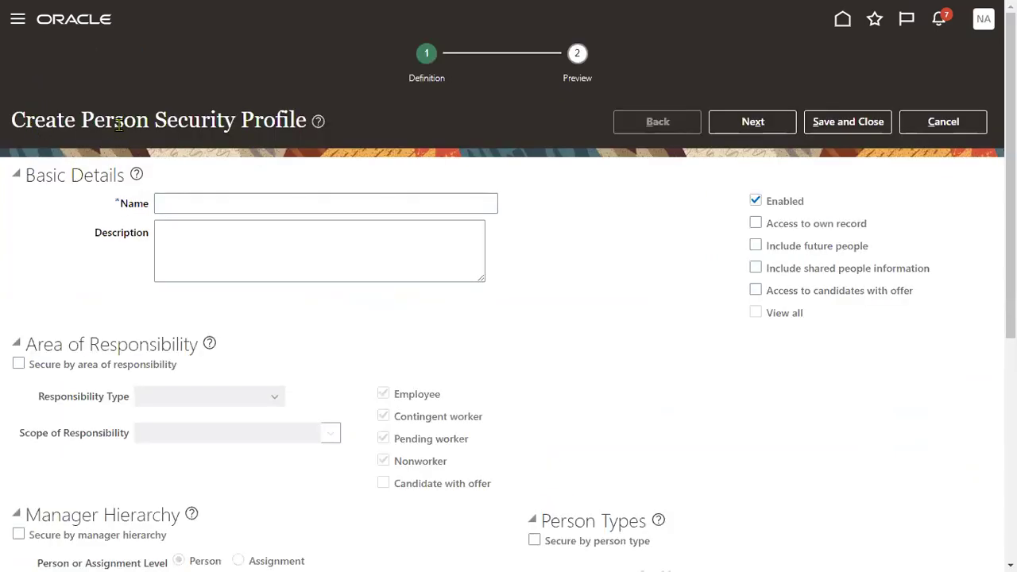
Step: Examine the profile form's sections and enable Secure by person type under Person Types
drag(82, 119, 150, 120)
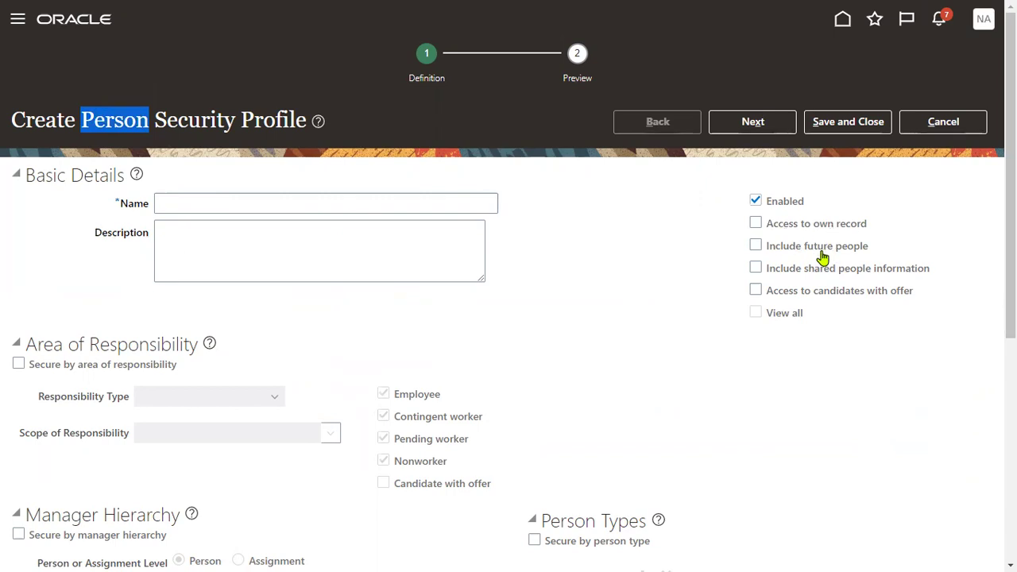
scroll(750, 353, down, 1)
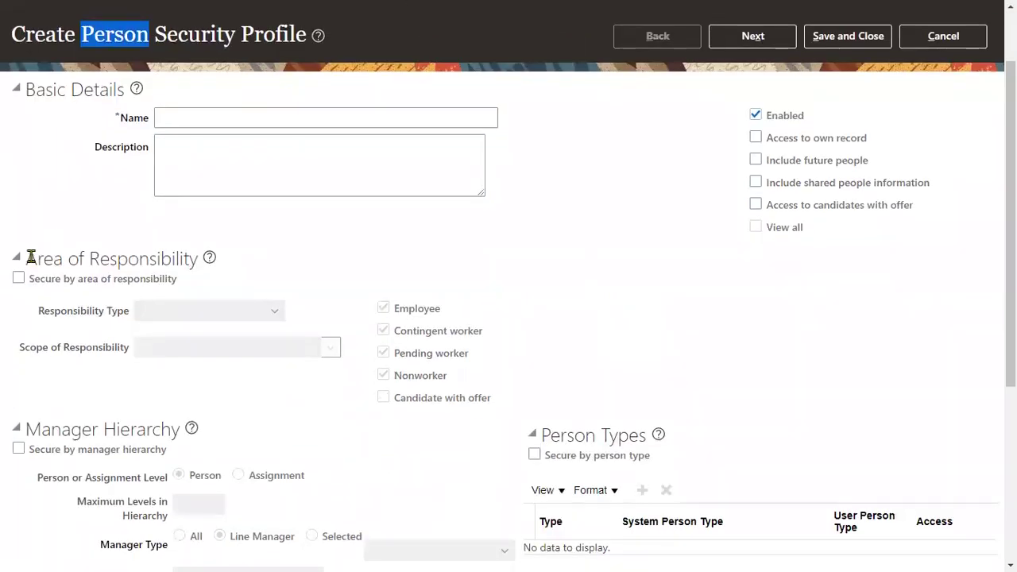
drag(26, 258, 173, 262)
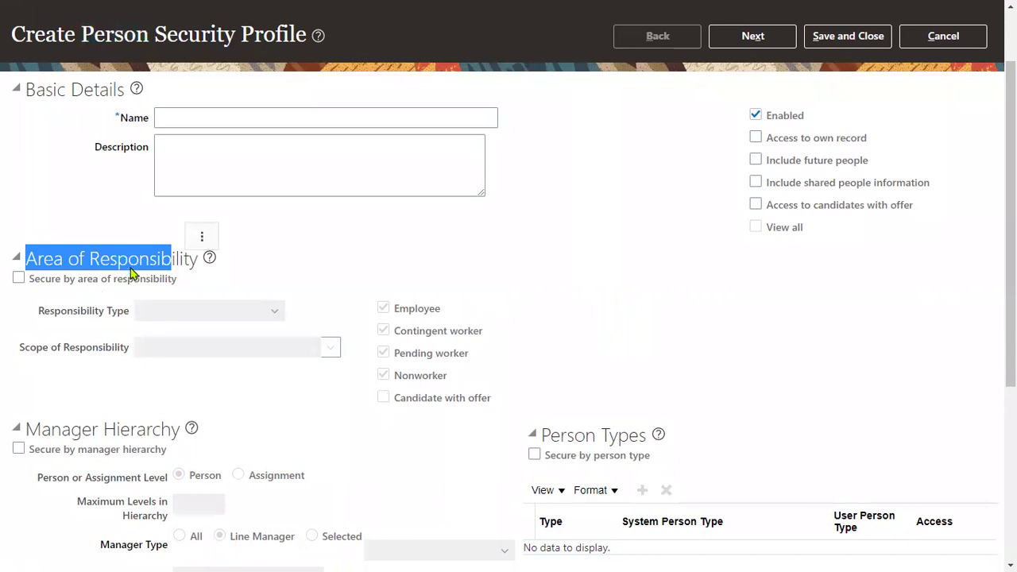
scroll(133, 276, down, 2)
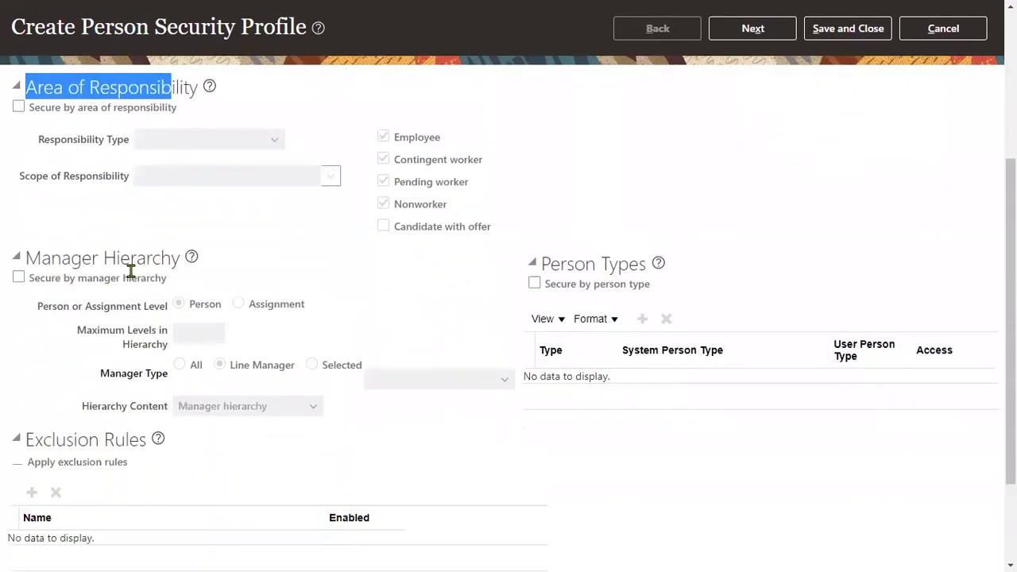
drag(29, 258, 172, 262)
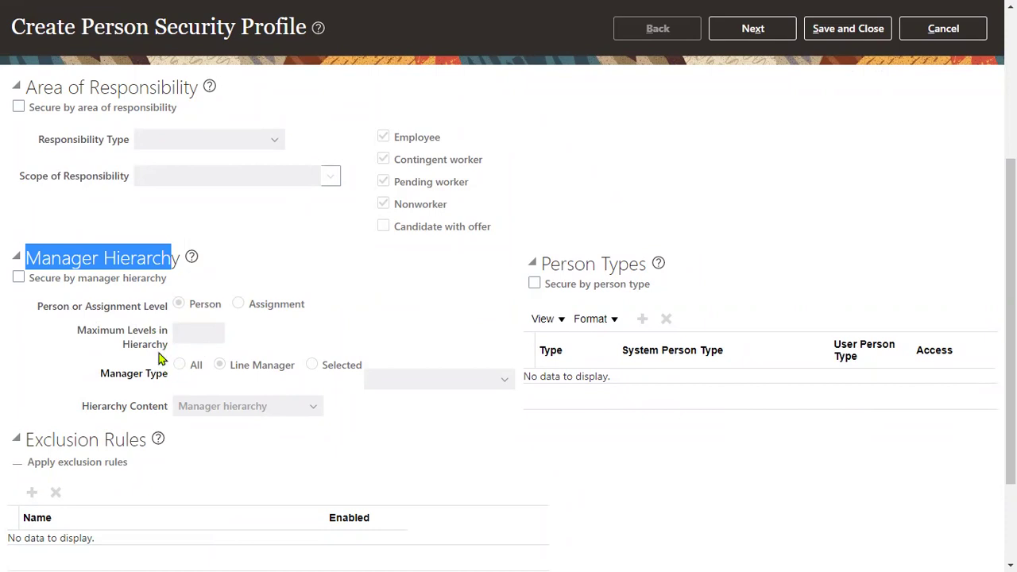
drag(543, 264, 618, 265)
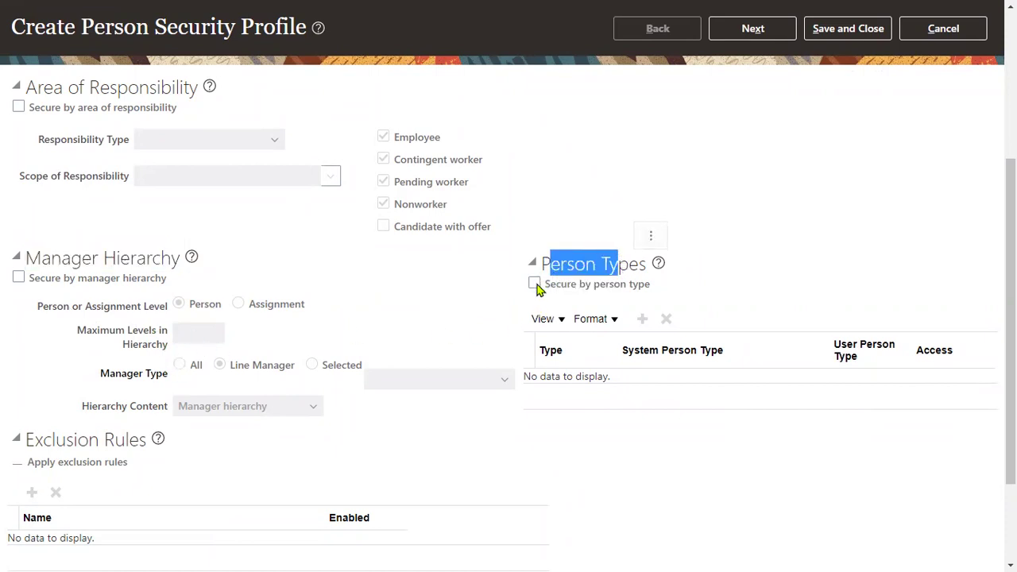
click(535, 284)
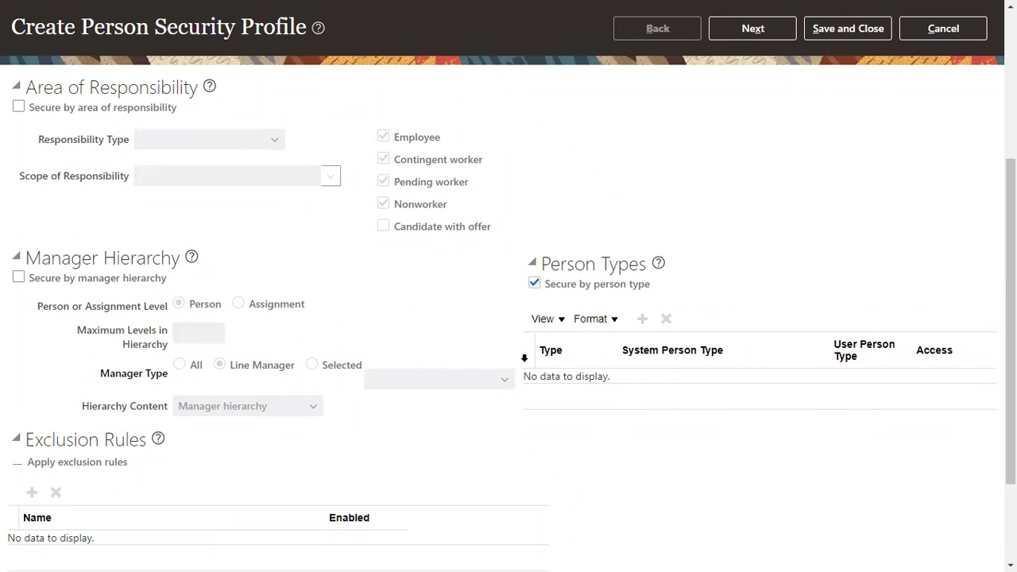
Step: Name the profile "RTL person security profole" and fill in a description for the RTL person security profile
scroll(367, 334, up, 5)
click(261, 201)
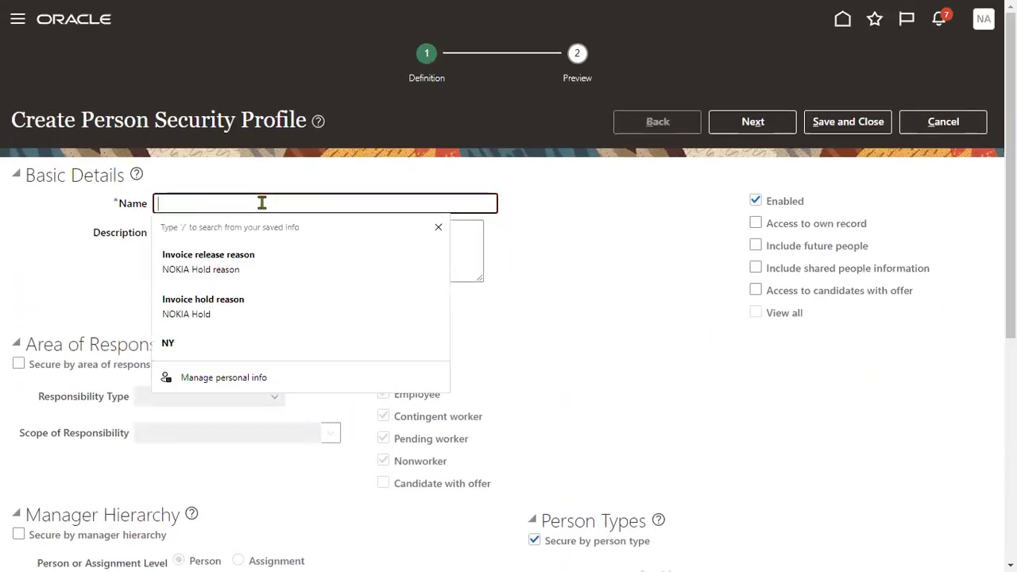
text(RT)
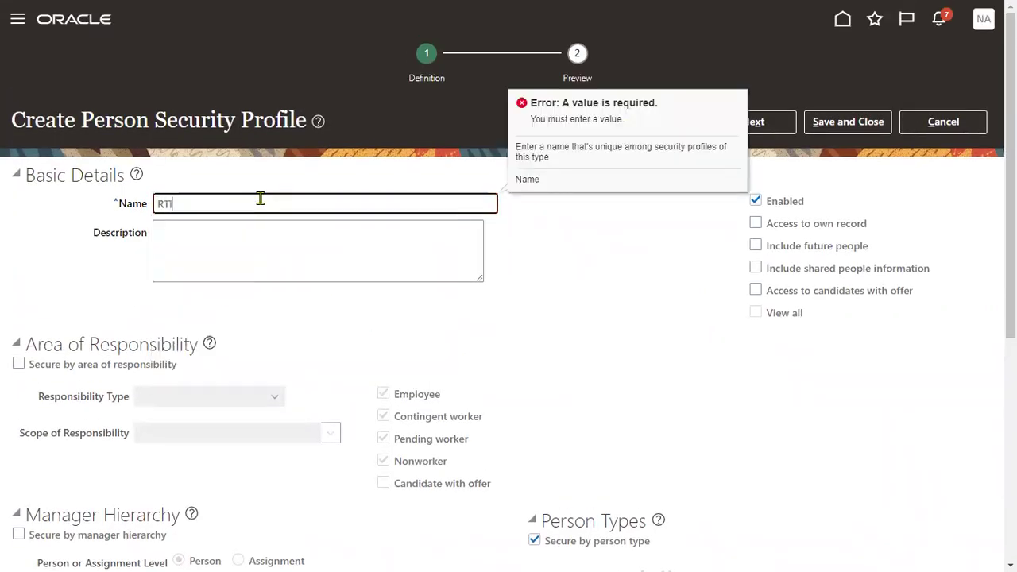
text(L person security profole)
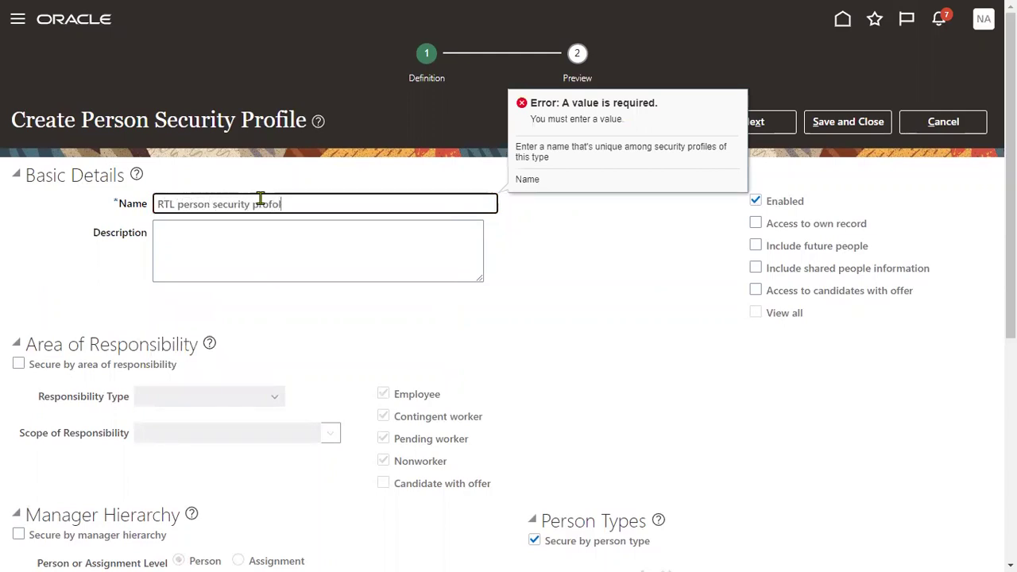
triple_click(340, 210)
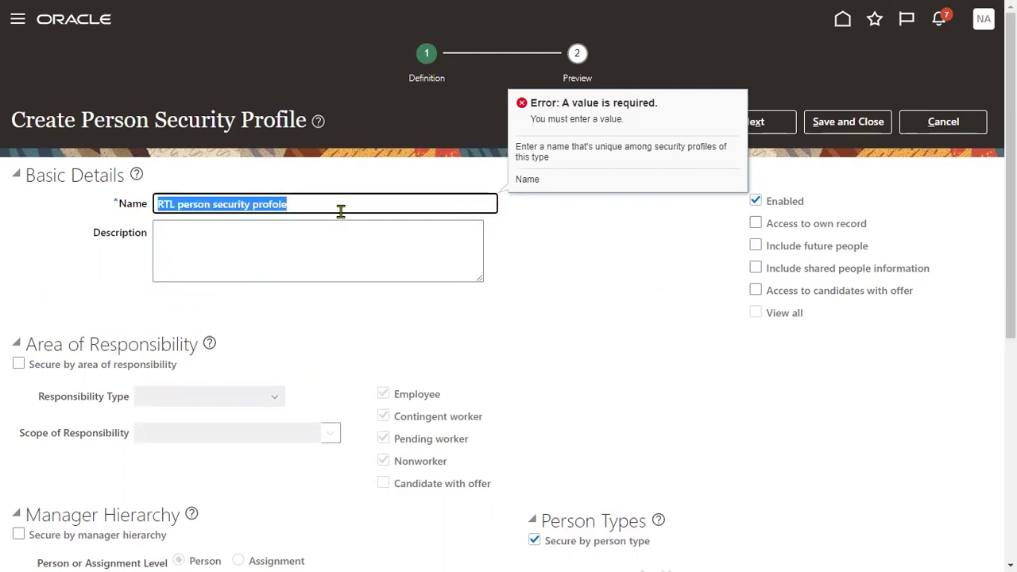
click(370, 267)
text(RTL person security profile)
scroll(465, 347, down, 3)
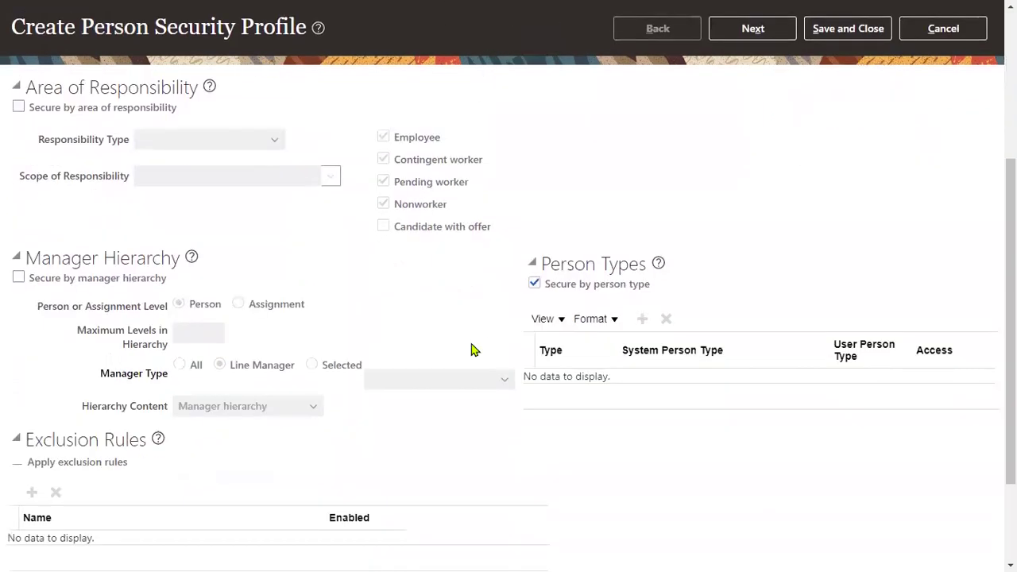
Step: Enable Secure by manager hierarchy and check the Hierarchy Content options, leaving Manager hierarchy selected
click(19, 277)
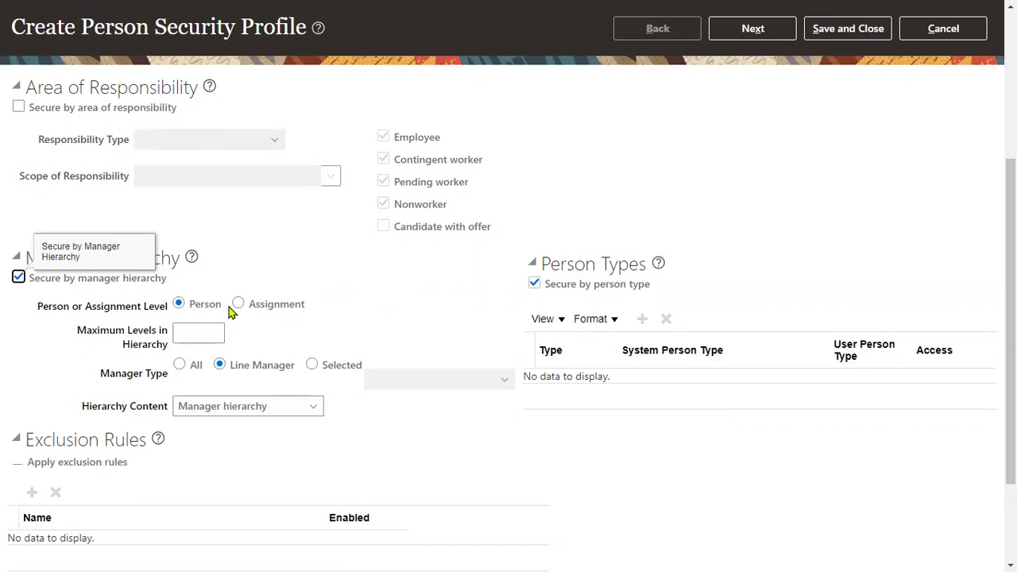
click(242, 406)
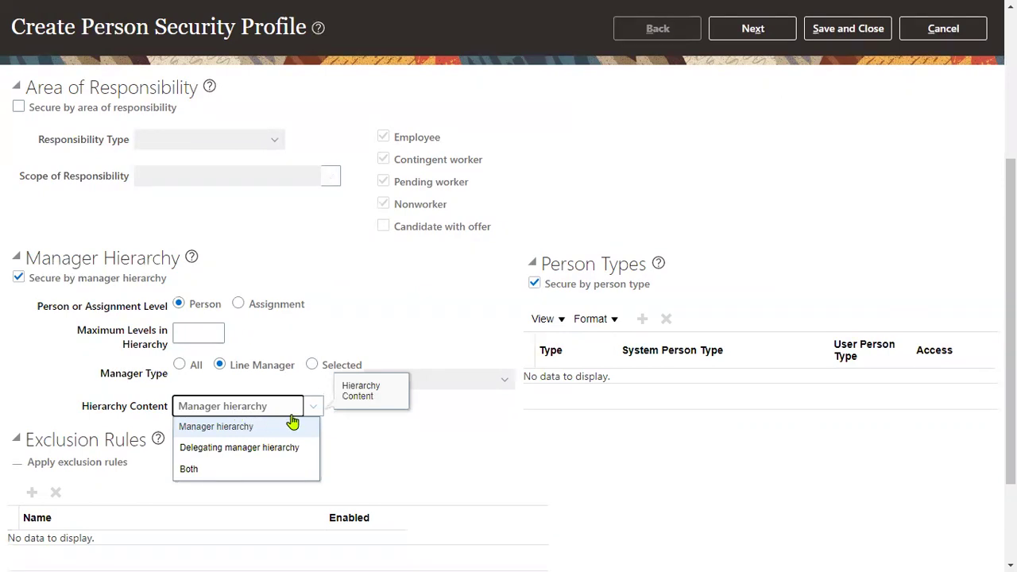
click(443, 437)
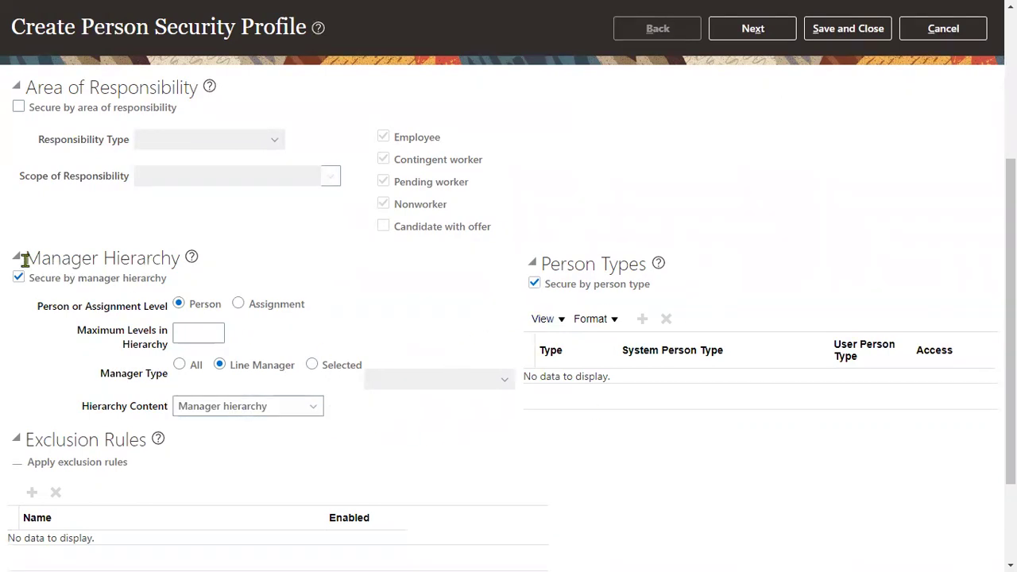
scroll(275, 302, up, 3)
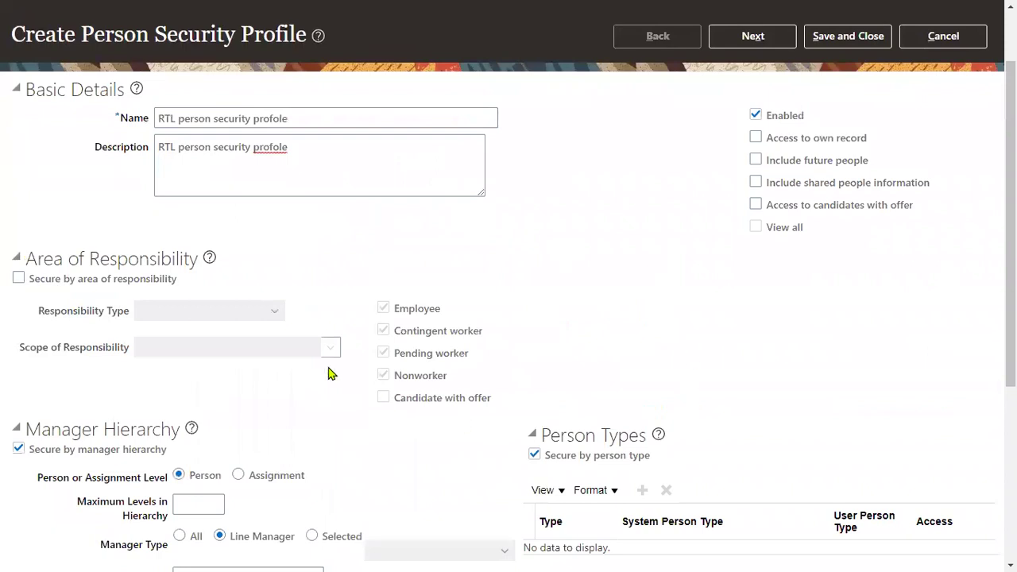
scroll(617, 330, up, 2)
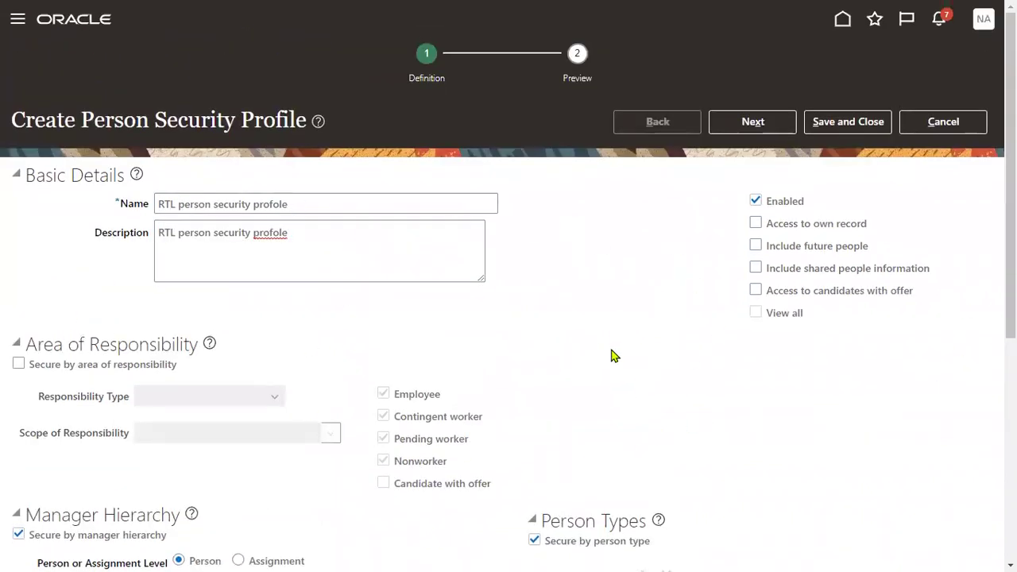
scroll(615, 355, down, 3)
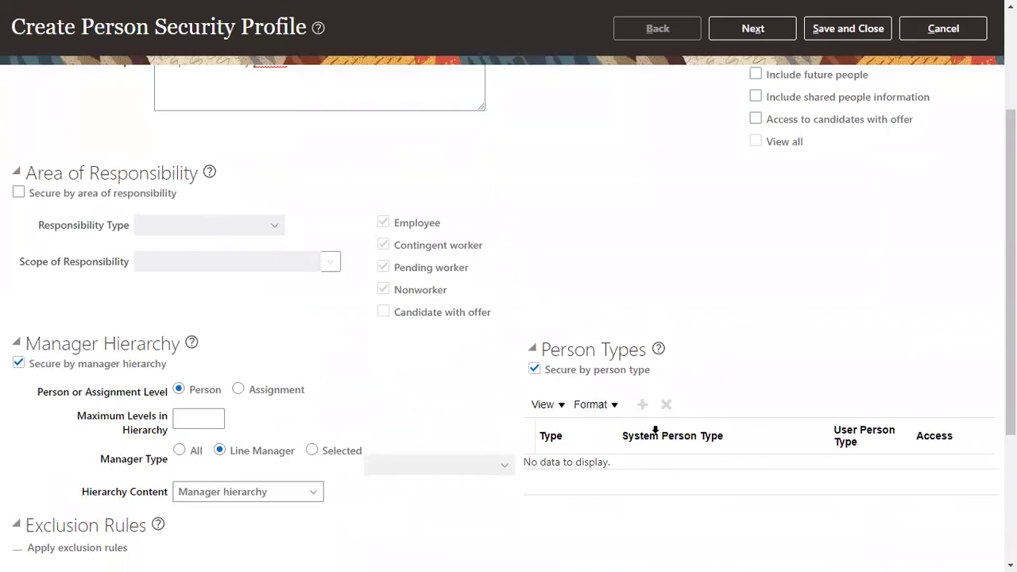
scroll(655, 429, down, 2)
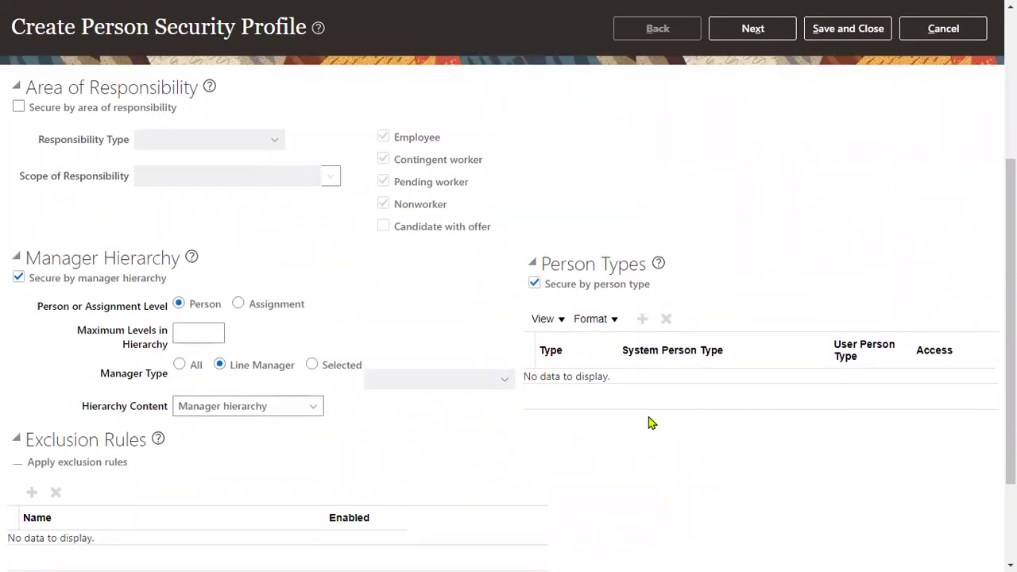
scroll(652, 425, up, 2)
Step: Enable Secure by custom criteria, enter "SELECT * FROM PER_ALL_PEOPLE_F" as the criteria, and validate the syntax
scroll(416, 408, down, 5)
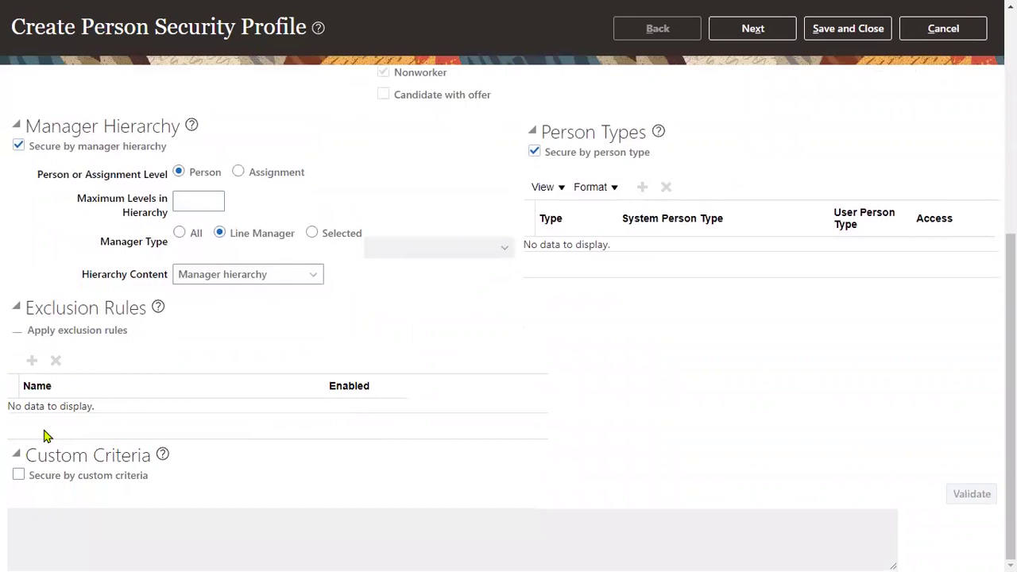
drag(27, 455, 151, 458)
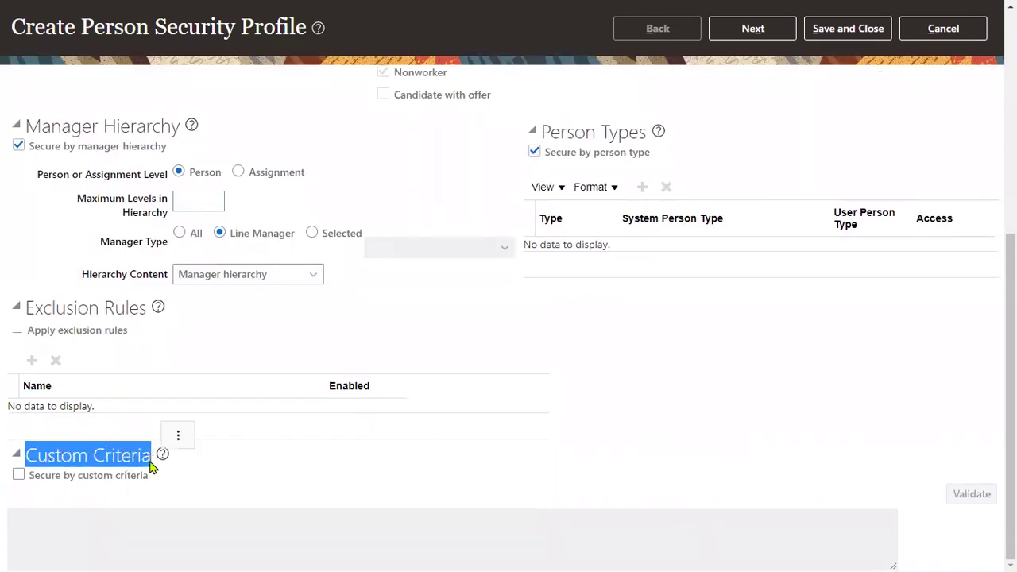
click(97, 456)
drag(86, 457, 25, 457)
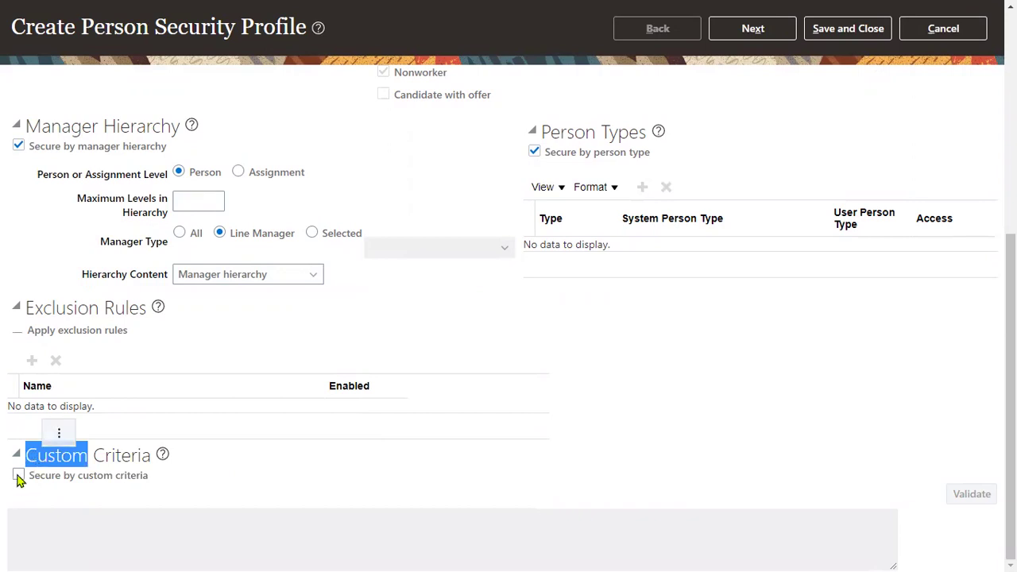
click(18, 476)
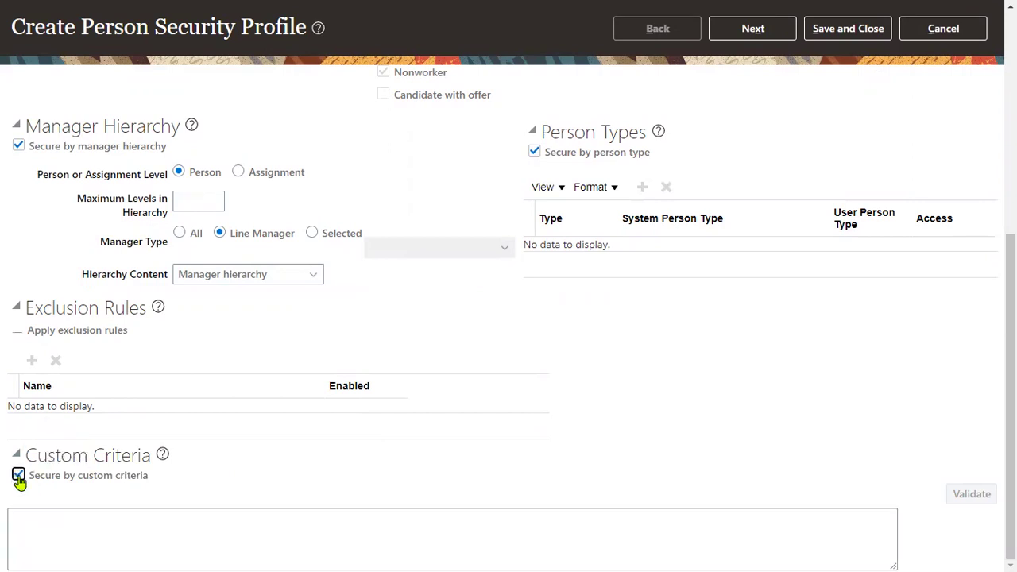
click(119, 518)
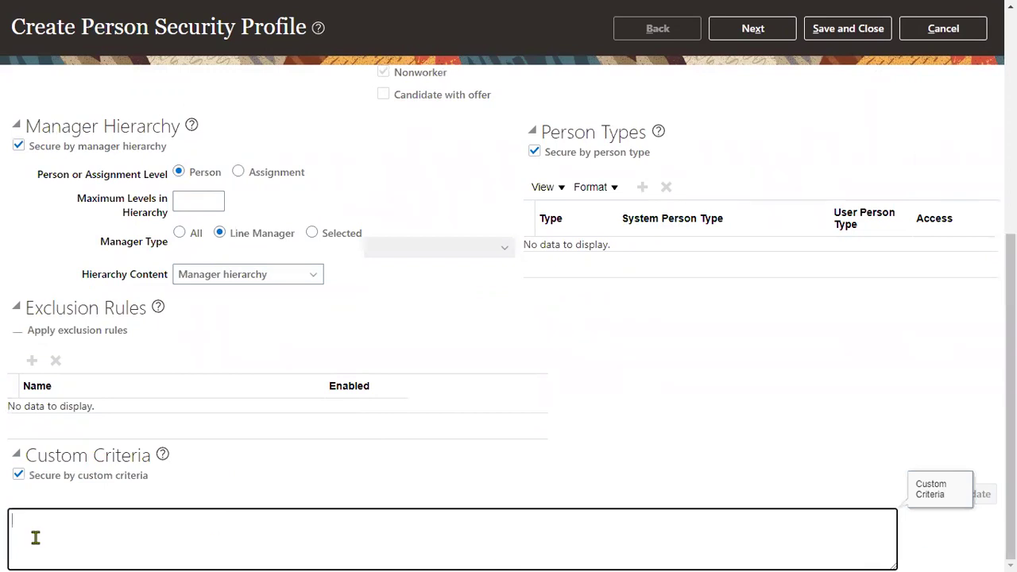
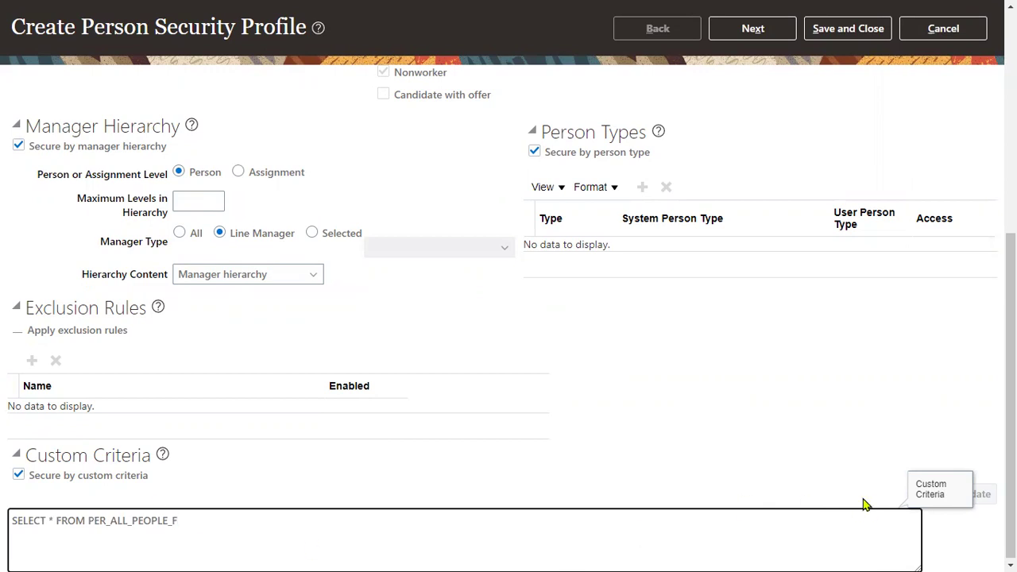
click(967, 499)
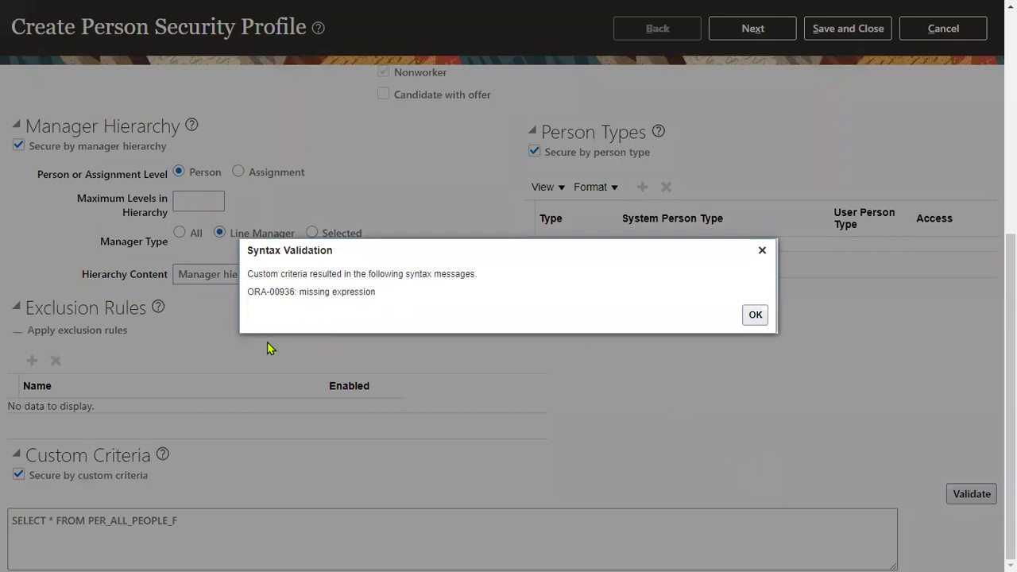
click(755, 315)
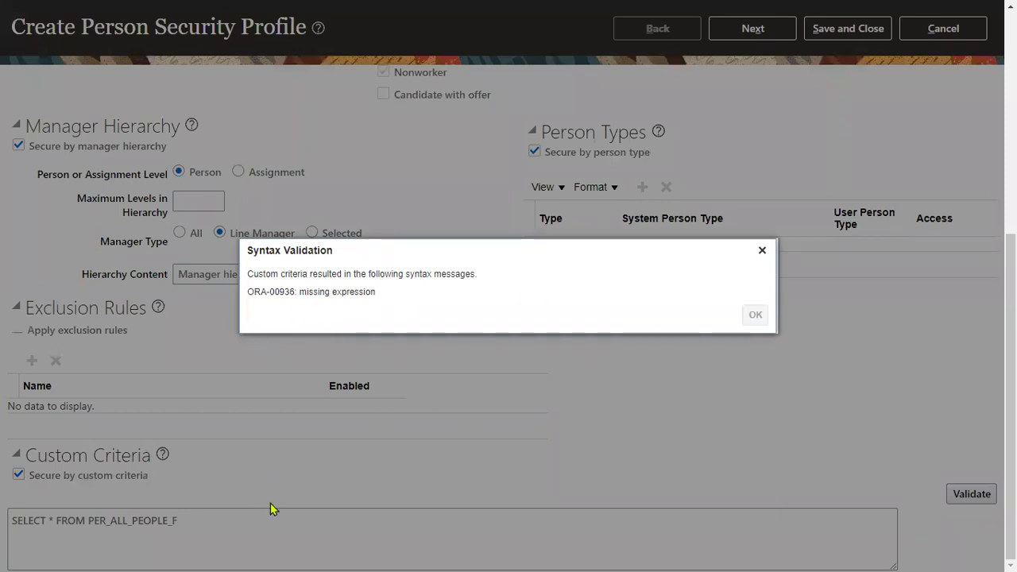
Step: Add a semicolon to the end of the custom criteria query and validate its syntax again
click(274, 519)
text(;)
click(968, 496)
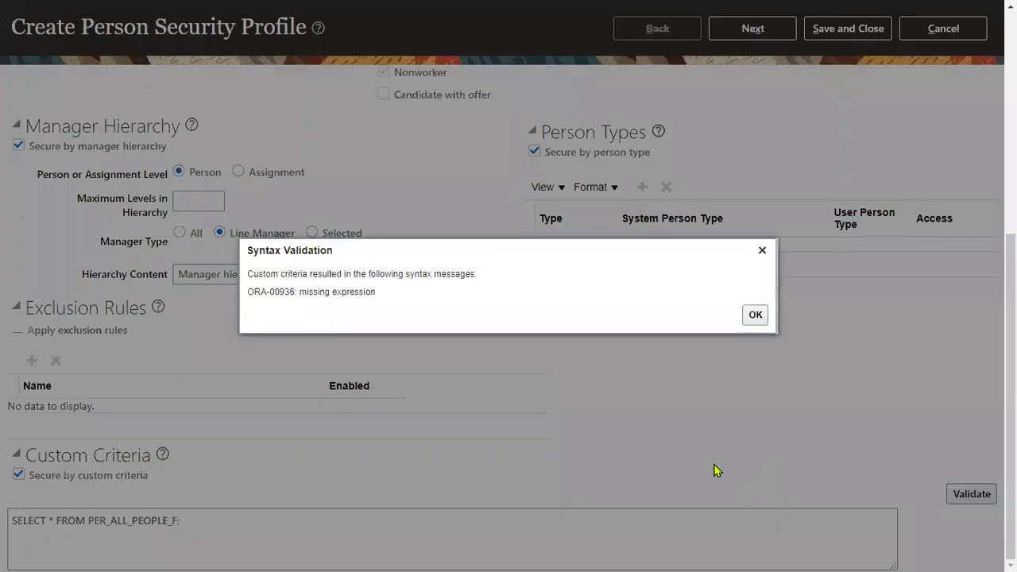
click(755, 314)
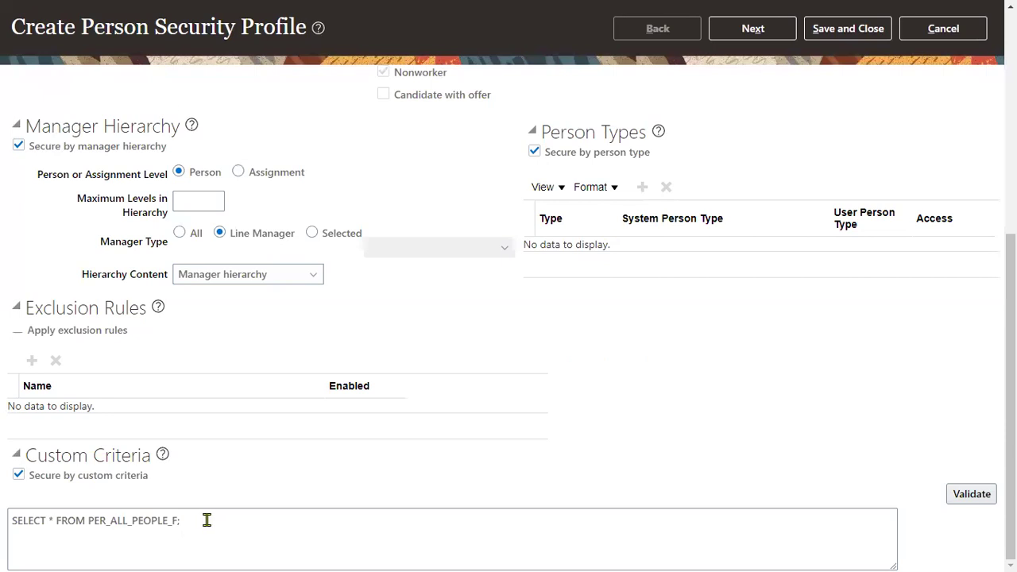
click(973, 495)
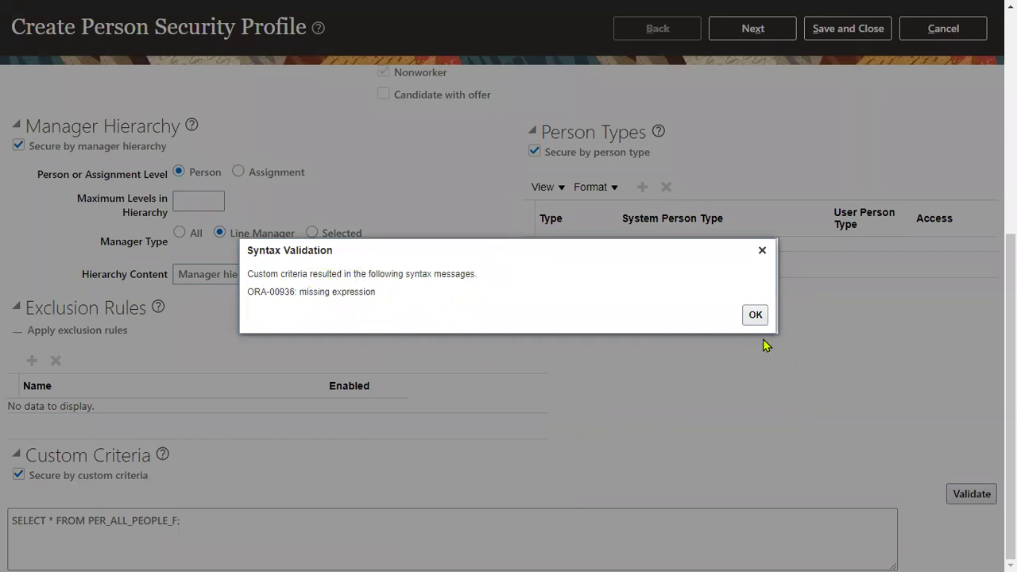
click(762, 251)
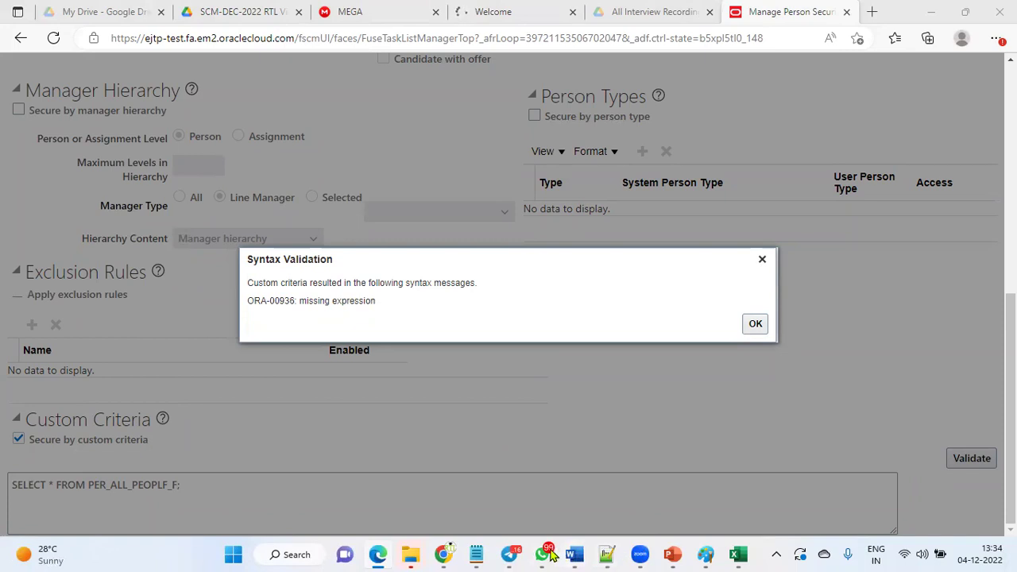
Step: Switch to Notepad++ and examine the example custom criteria's table alias, subquery and birth-date condition
click(607, 554)
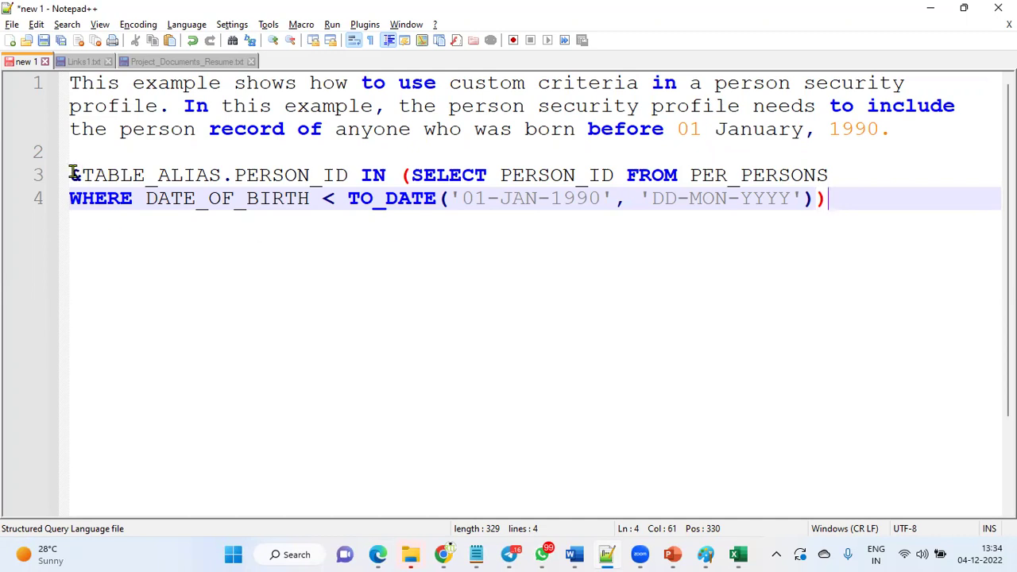
drag(73, 173, 345, 171)
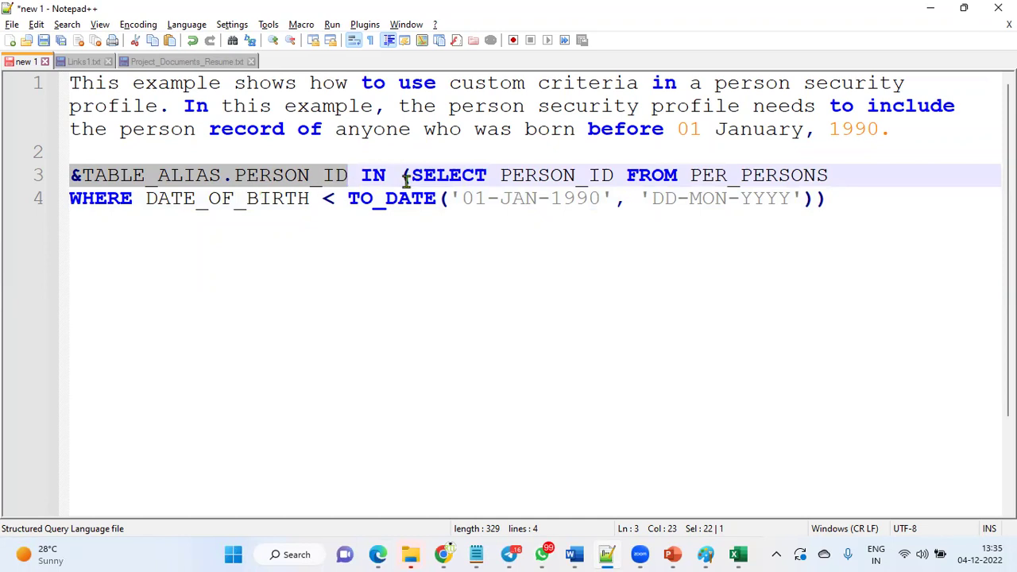
drag(401, 176, 851, 199)
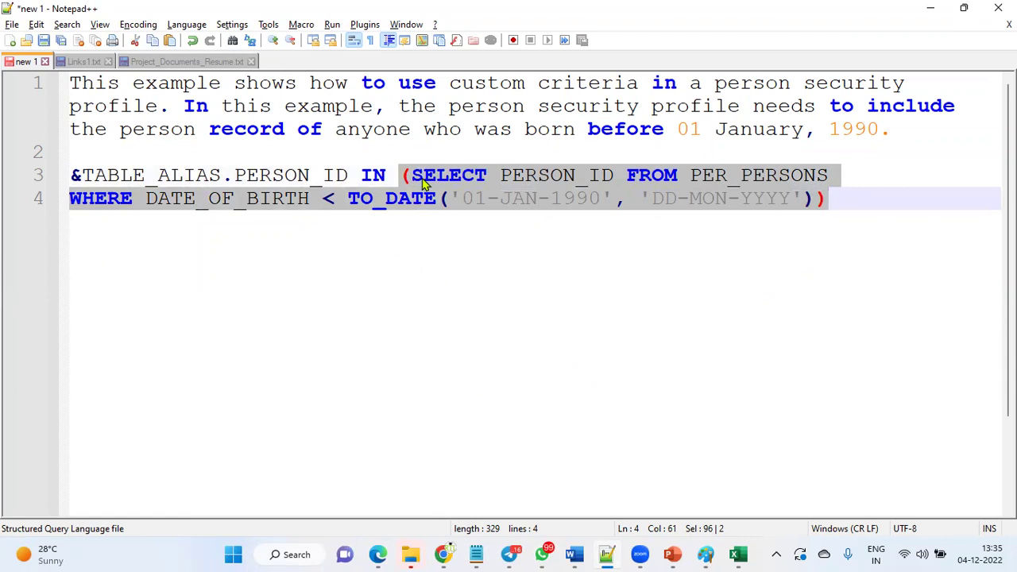
key(Right)
drag(411, 176, 616, 204)
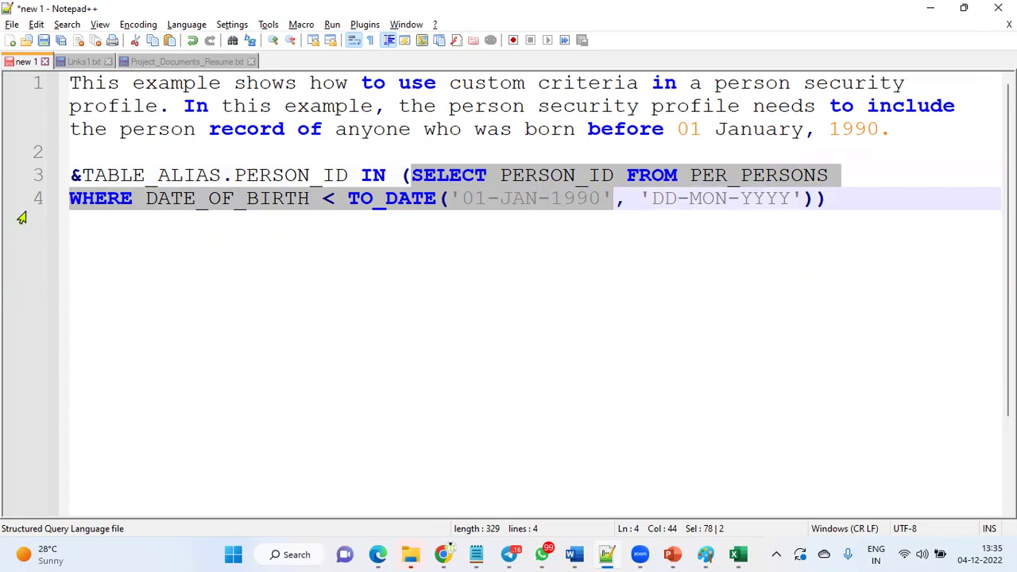
drag(678, 128, 892, 127)
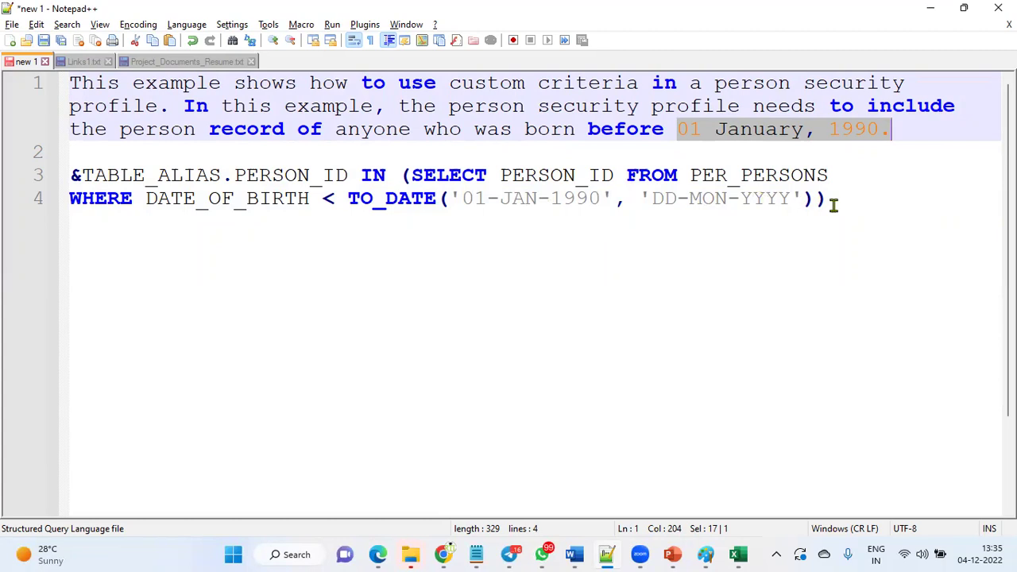
Step: Replace the custom criteria in Edge with the full &TABLE_ALIAS.PERSON_ID expression copied from Notepad++ and validate its syntax
drag(826, 199, 62, 178)
key(ctrl+c)
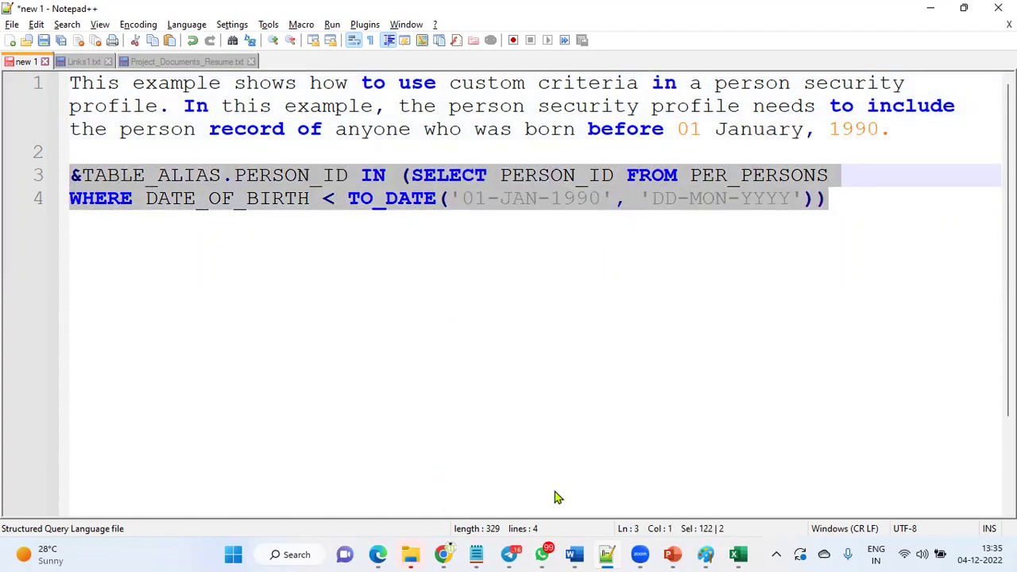
click(383, 555)
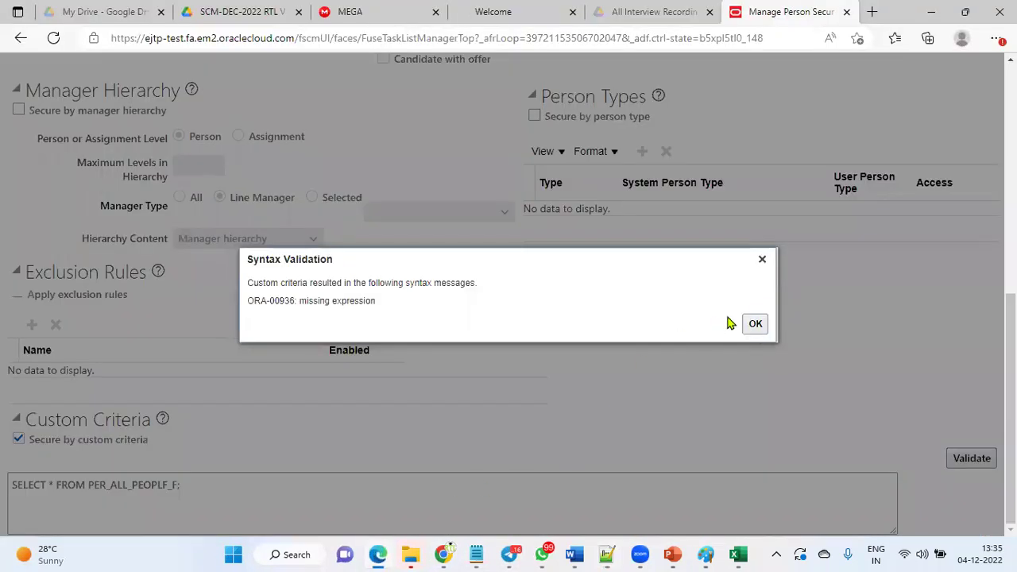
click(754, 324)
click(323, 495)
key(ctrl+a)
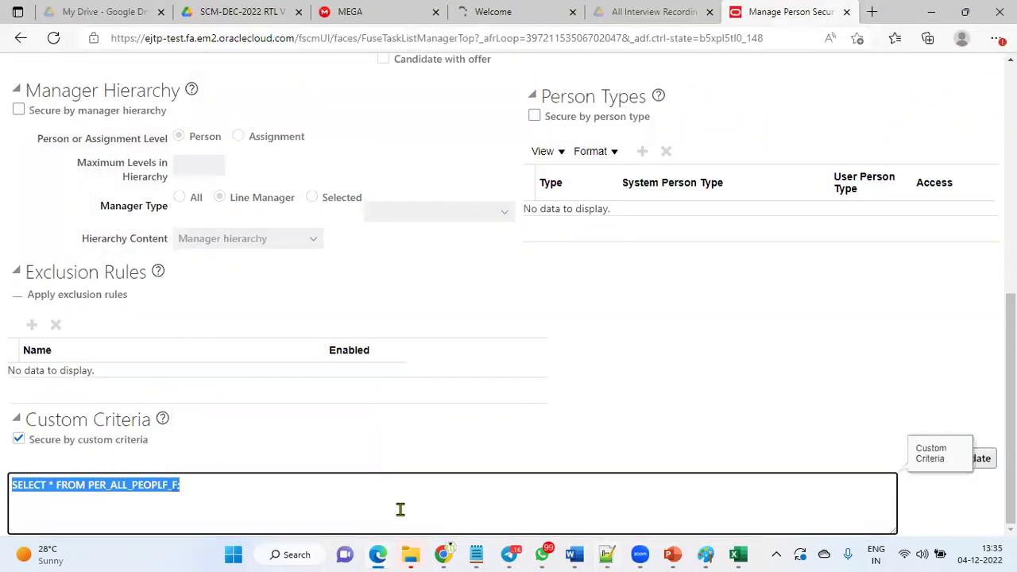
key(ctrl+v)
click(973, 459)
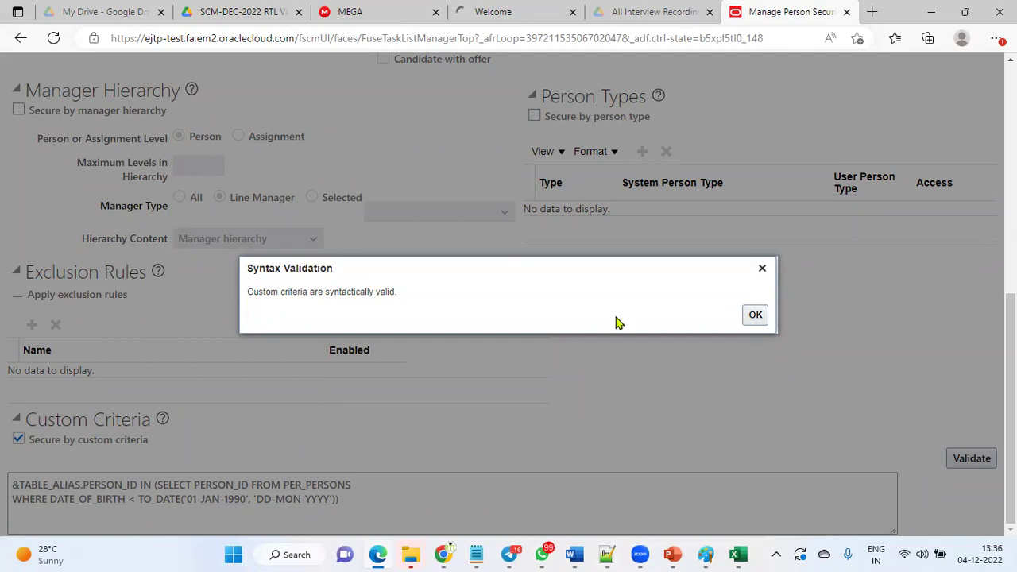
click(754, 316)
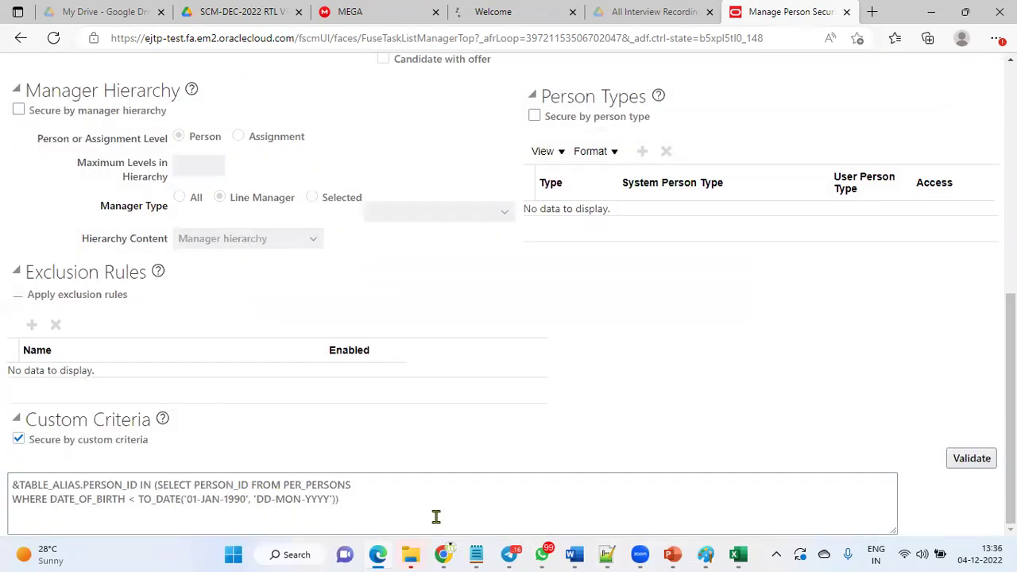
Step: Switch to Notepad++ and examine how the subquery, the IN operator and PERSON_ID work together
click(606, 554)
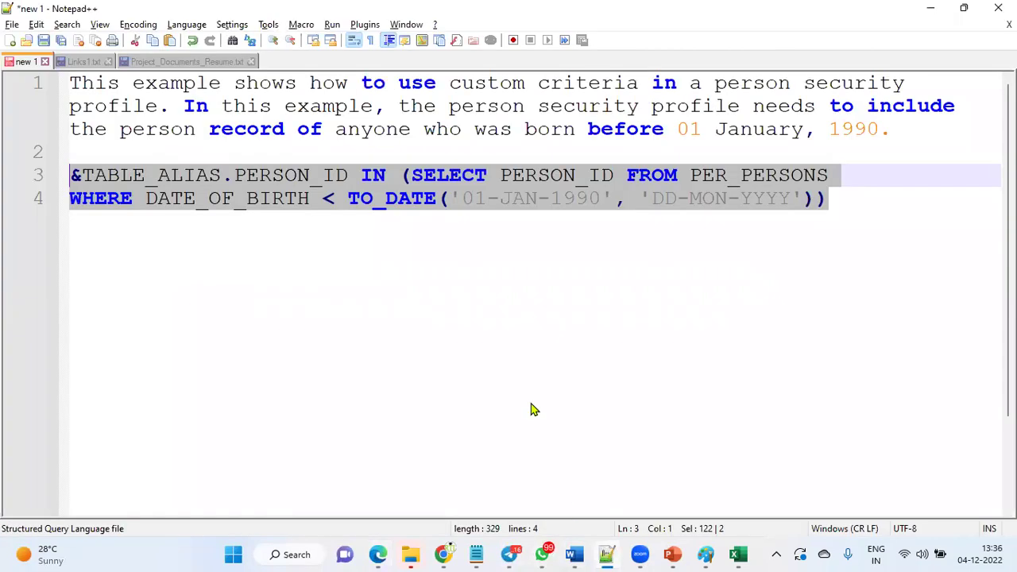
drag(402, 175, 842, 196)
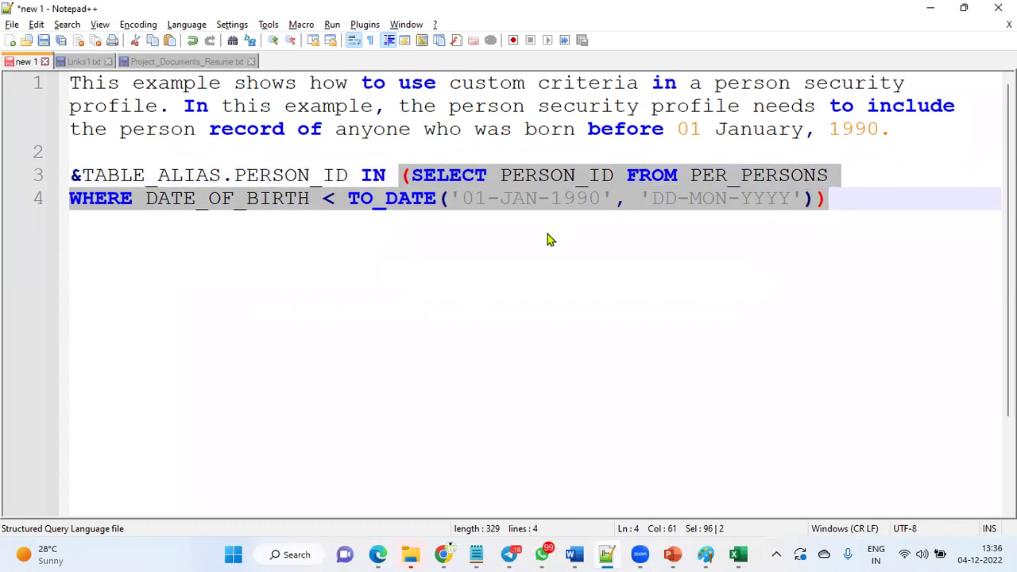
double_click(374, 174)
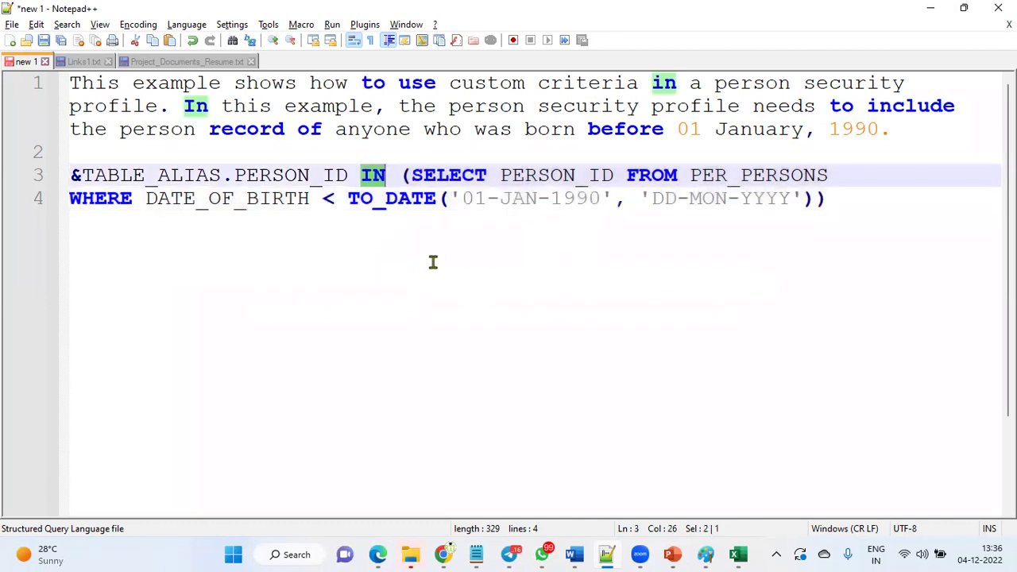
drag(235, 175, 350, 176)
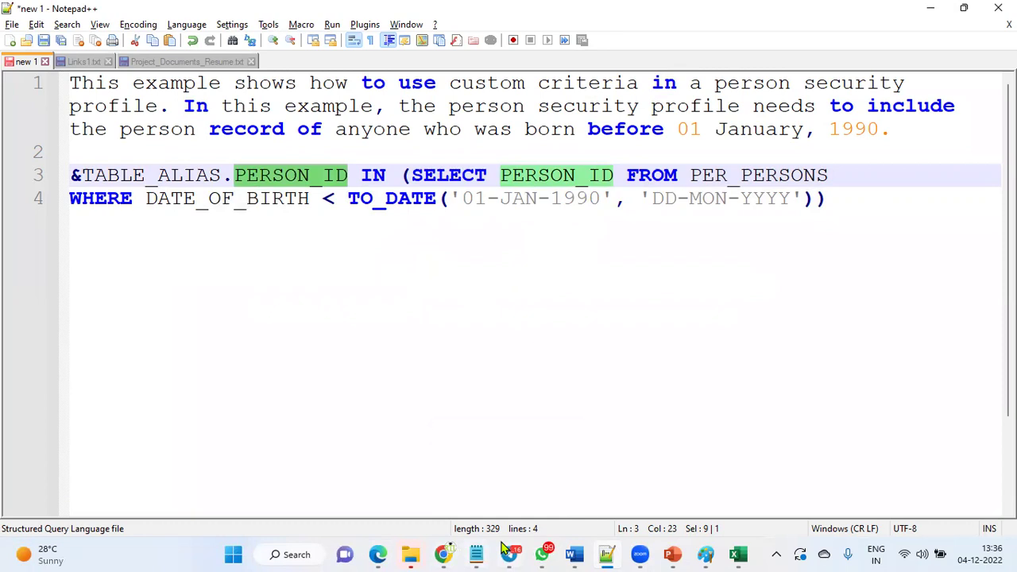
Step: Switch back to Edge and return to the Basic Details section of the person security profile
mouse_move(510, 554)
mouse_move(443, 554)
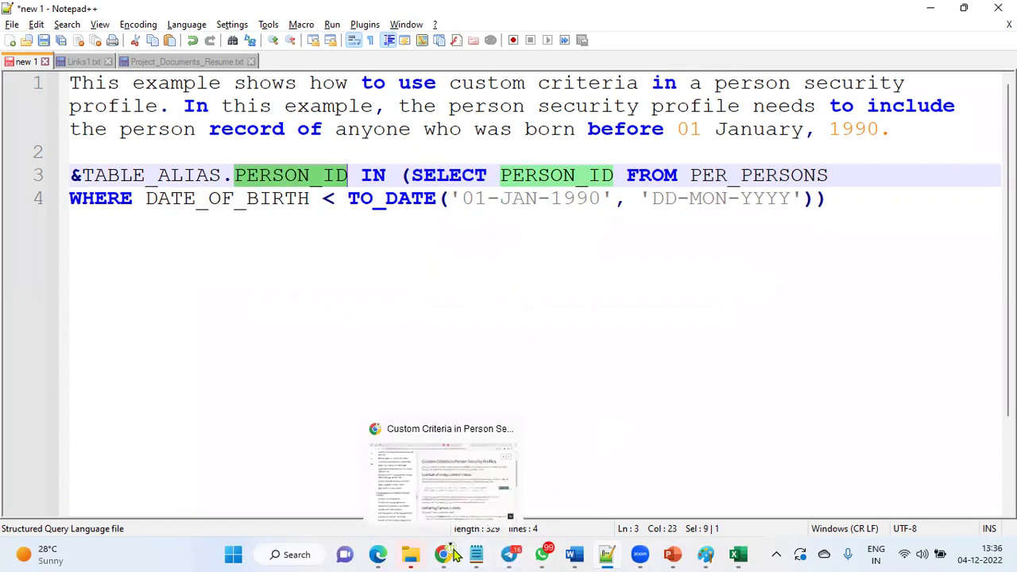
click(377, 554)
scroll(681, 392, up, 5)
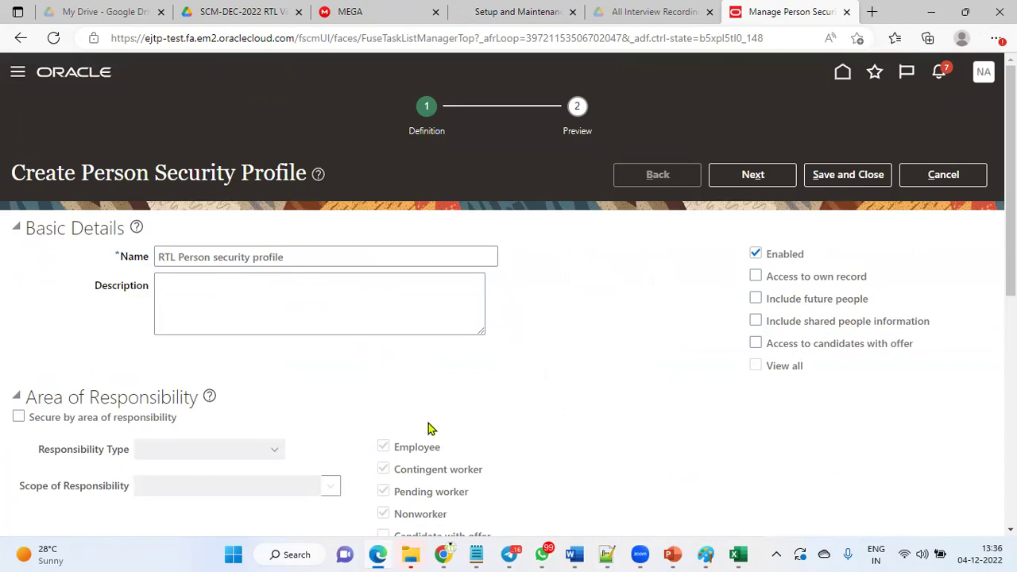
Step: Check the person security profile's definition down to the custom criteria and display the page in full screen
scroll(305, 426, down, 5)
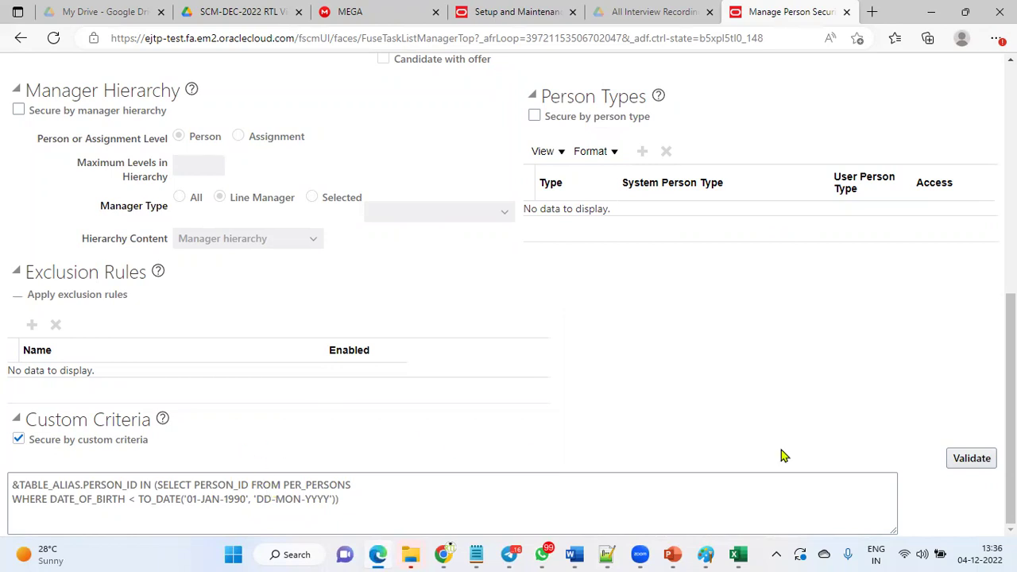
scroll(754, 402, up, 5)
scroll(779, 207, up, 1)
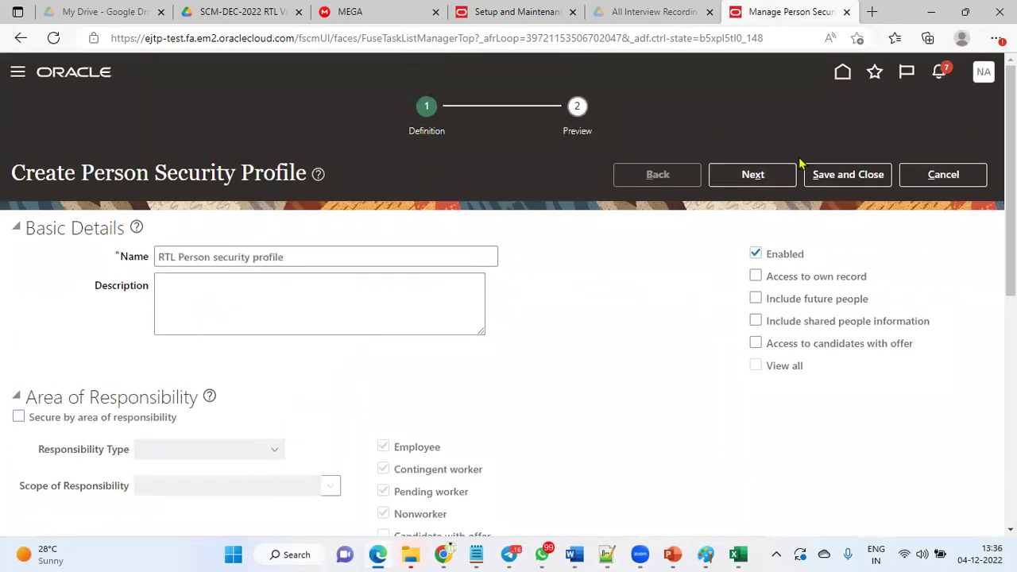
click(996, 39)
click(966, 117)
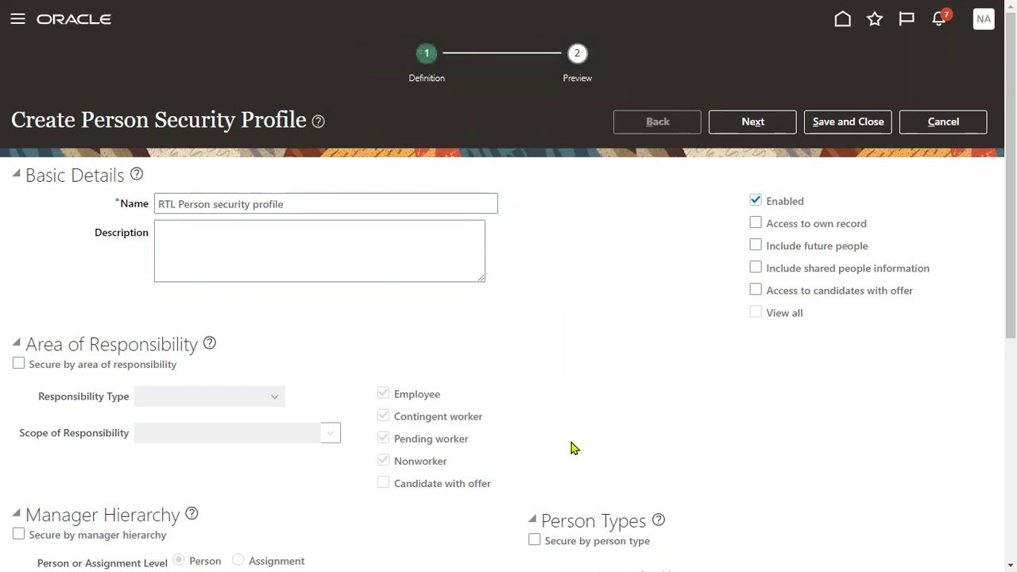
Step: Review the Person Security Profile page from its title through the hierarchy and exclusion sections to the custom criteria expression
drag(82, 119, 308, 120)
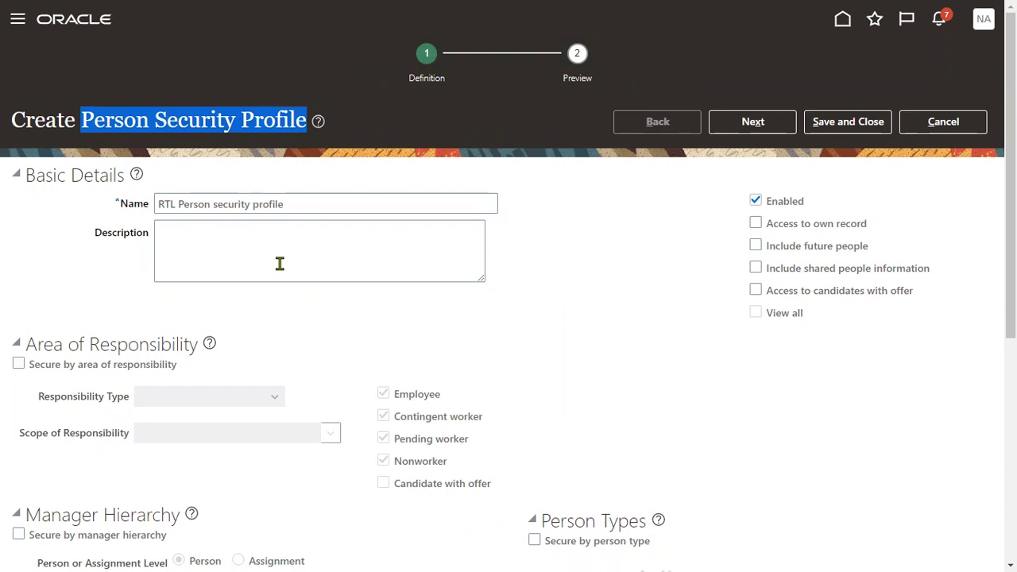
scroll(279, 267, down, 2)
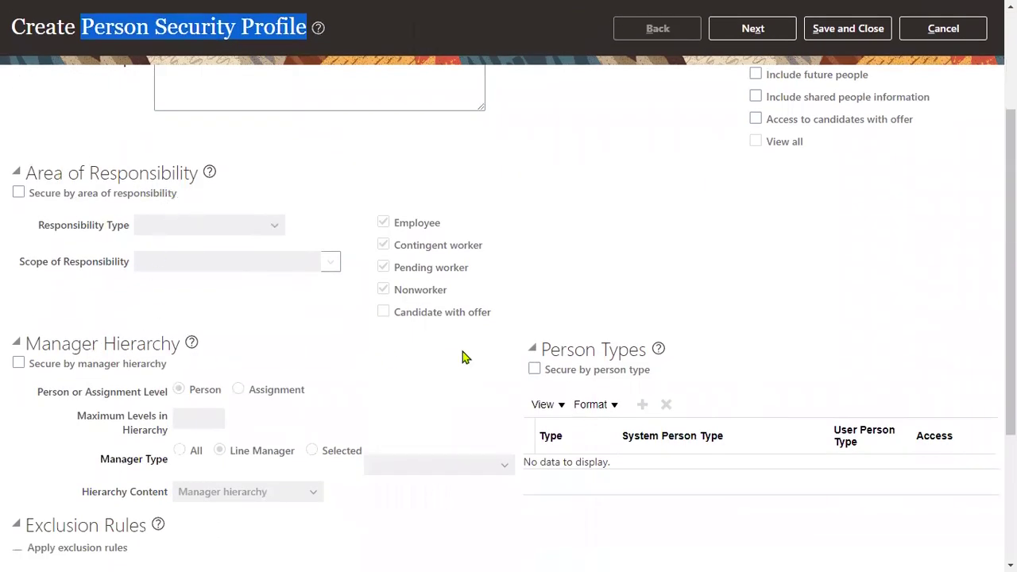
scroll(408, 420, down, 3)
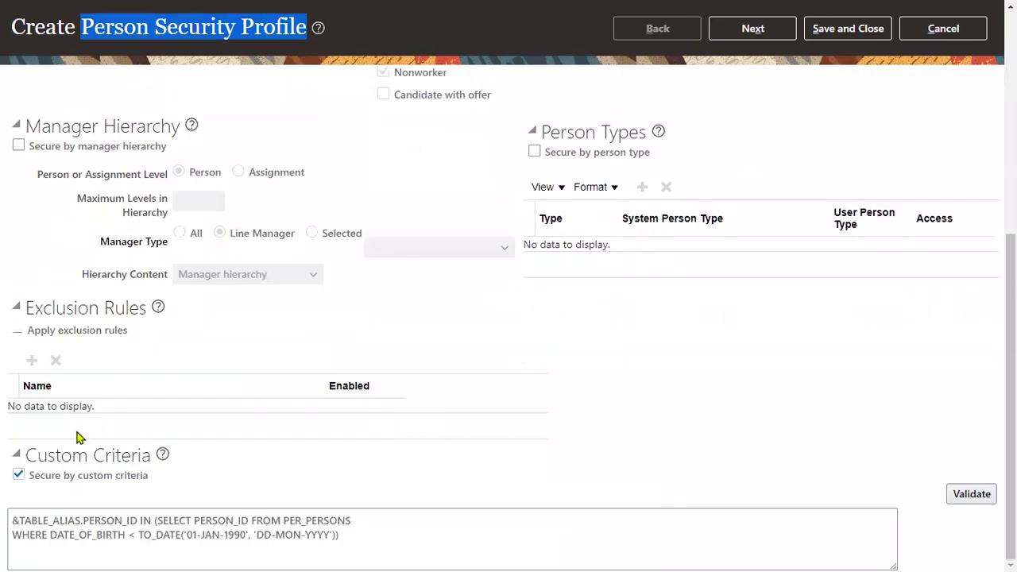
click(385, 530)
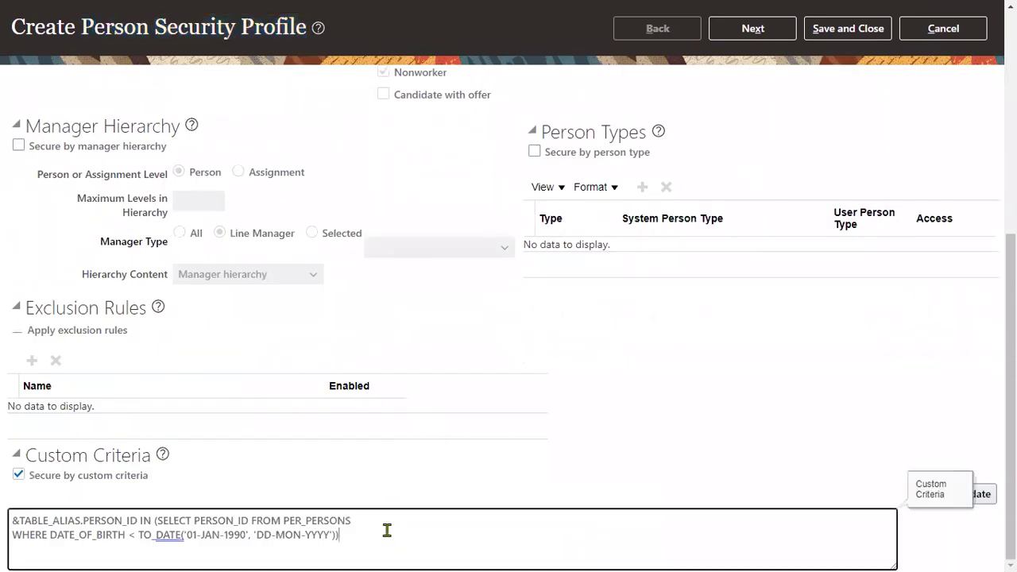
click(898, 471)
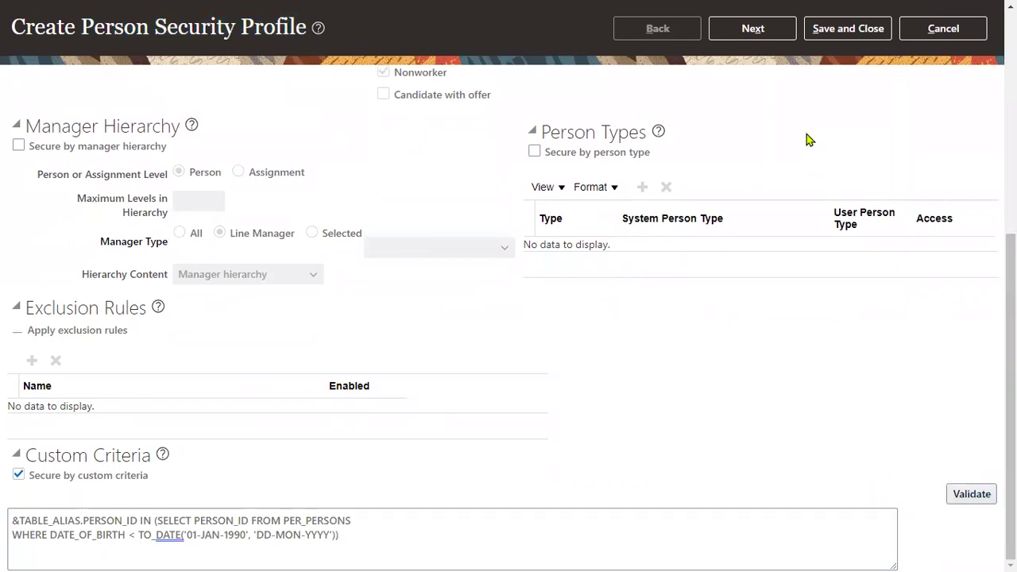
Step: Accept the implicit access to candidates with offers, then save and close the RTL Person security profile
click(768, 30)
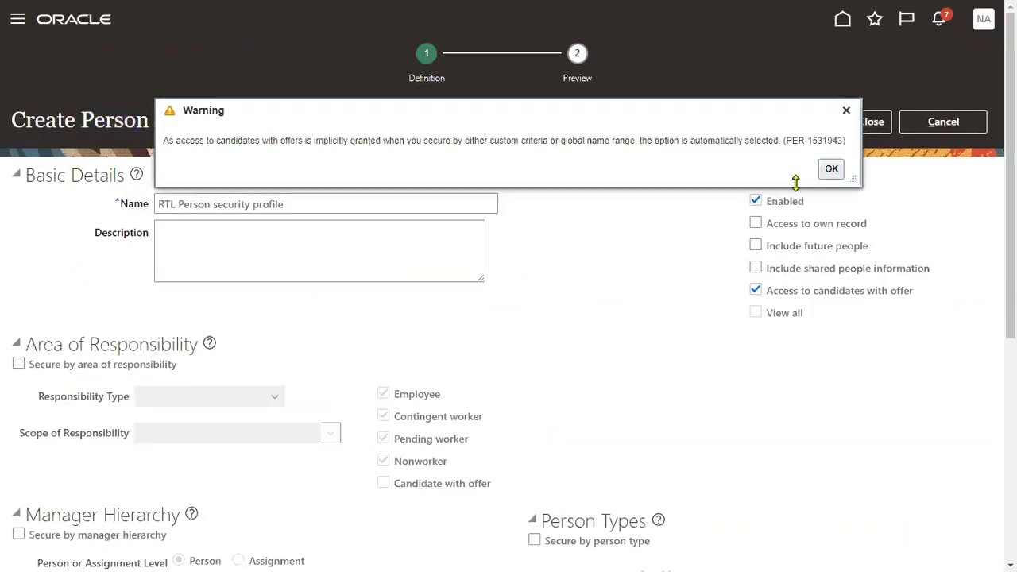
click(829, 168)
click(847, 128)
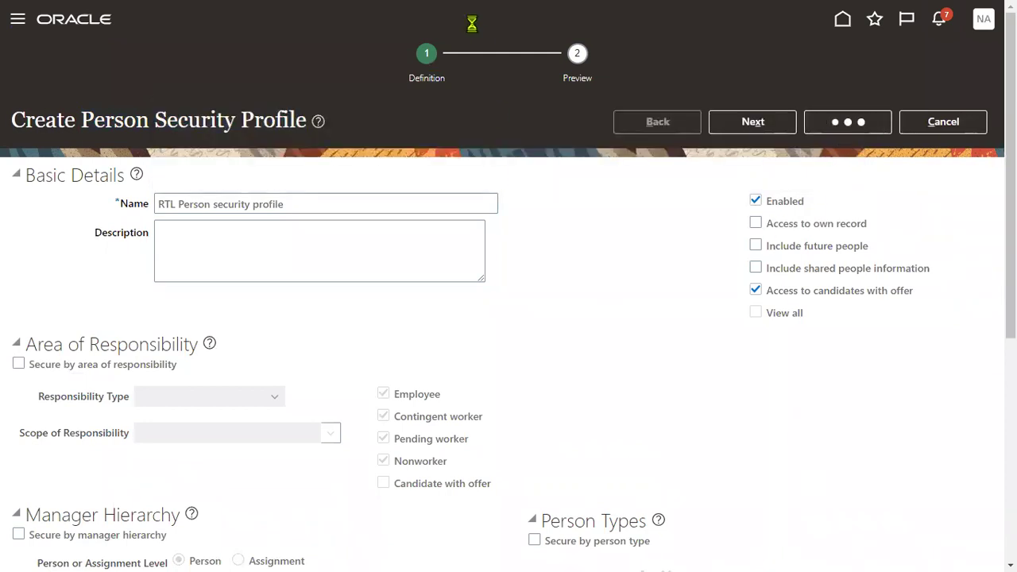